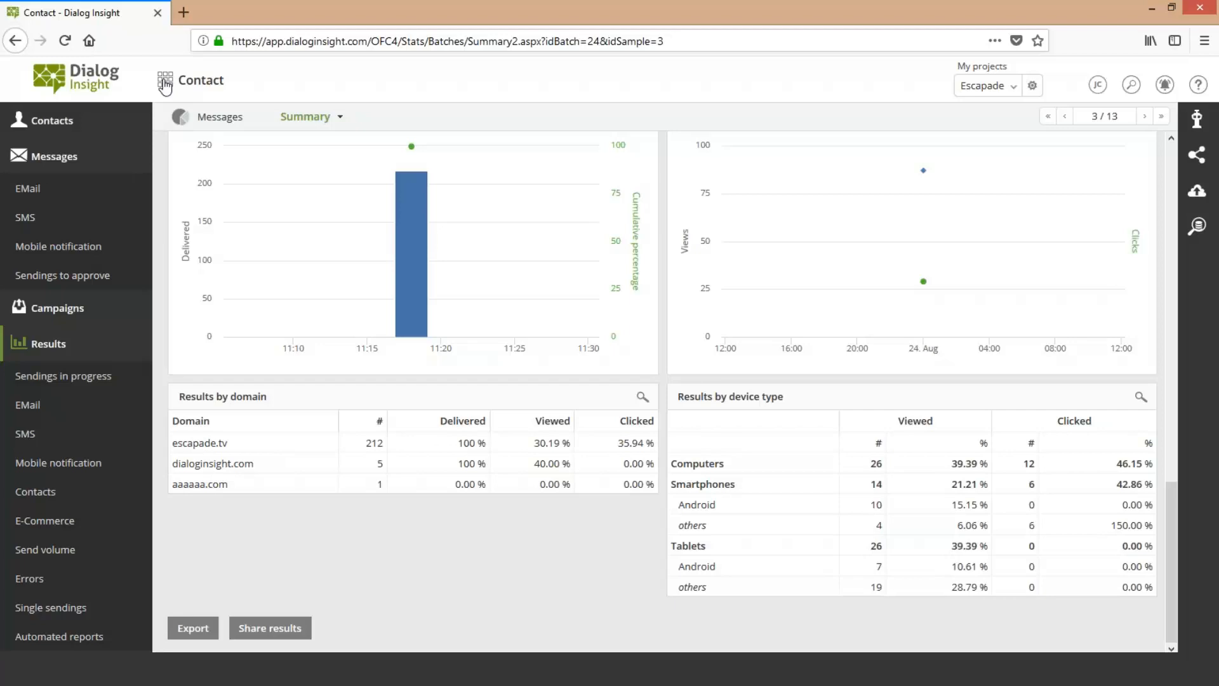
Step: Open the organization's authorized senders settings in Account management and toggle sender control off and on again
{"action": "left_click", "coordinate": [164, 82]}
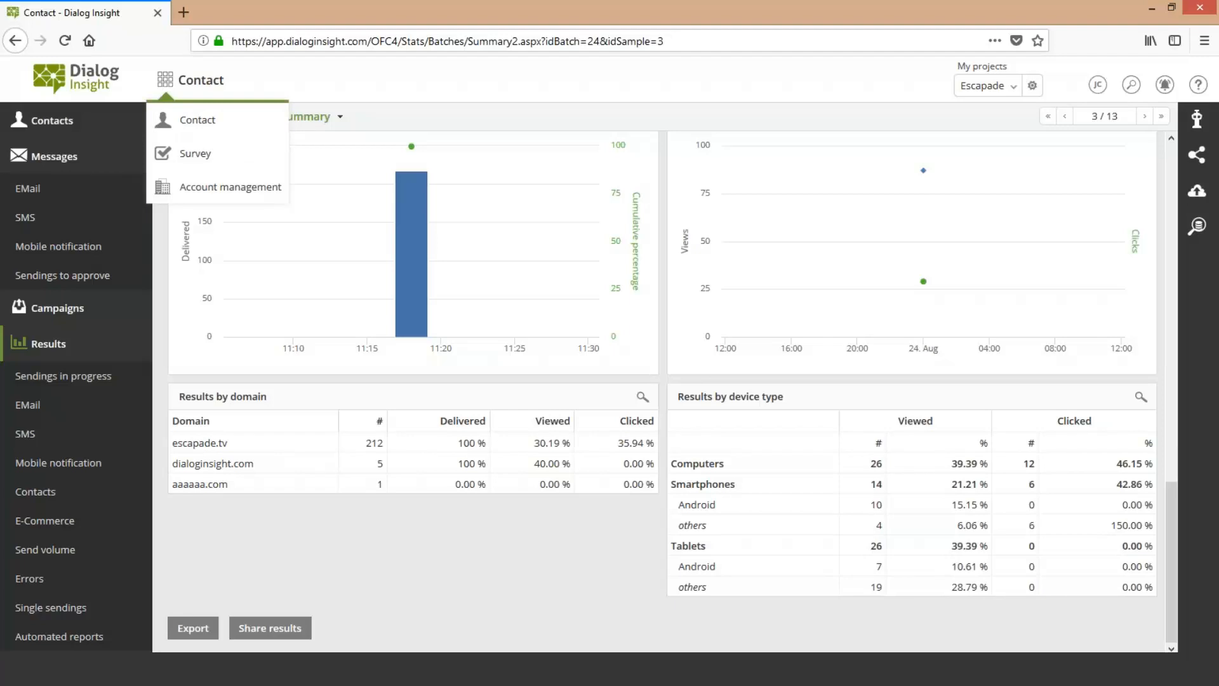
{"action": "left_click", "coordinate": [201, 188]}
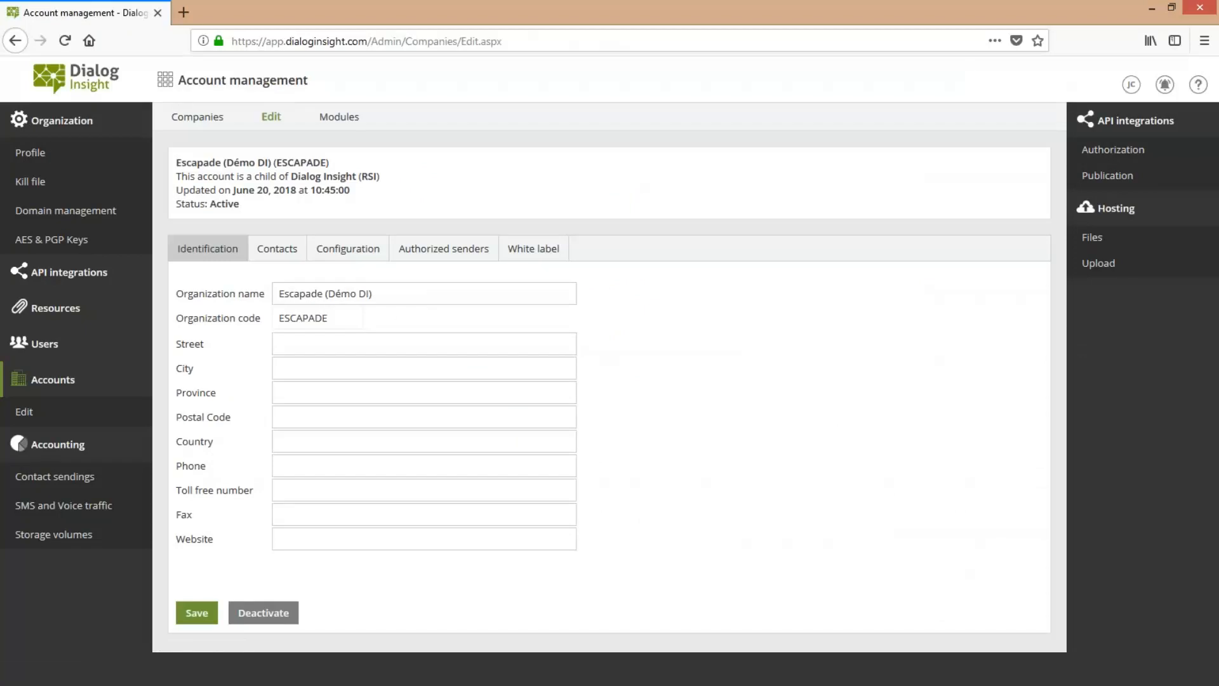
{"action": "left_click", "coordinate": [166, 81]}
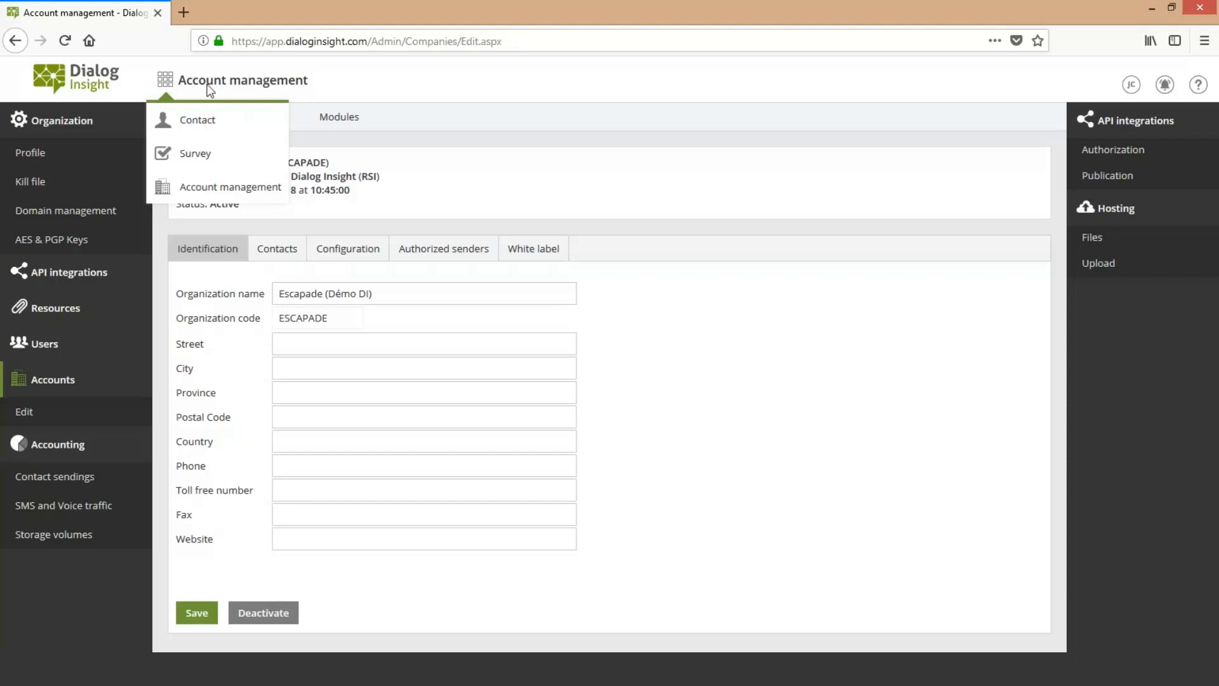
{"action": "left_click", "coordinate": [434, 174]}
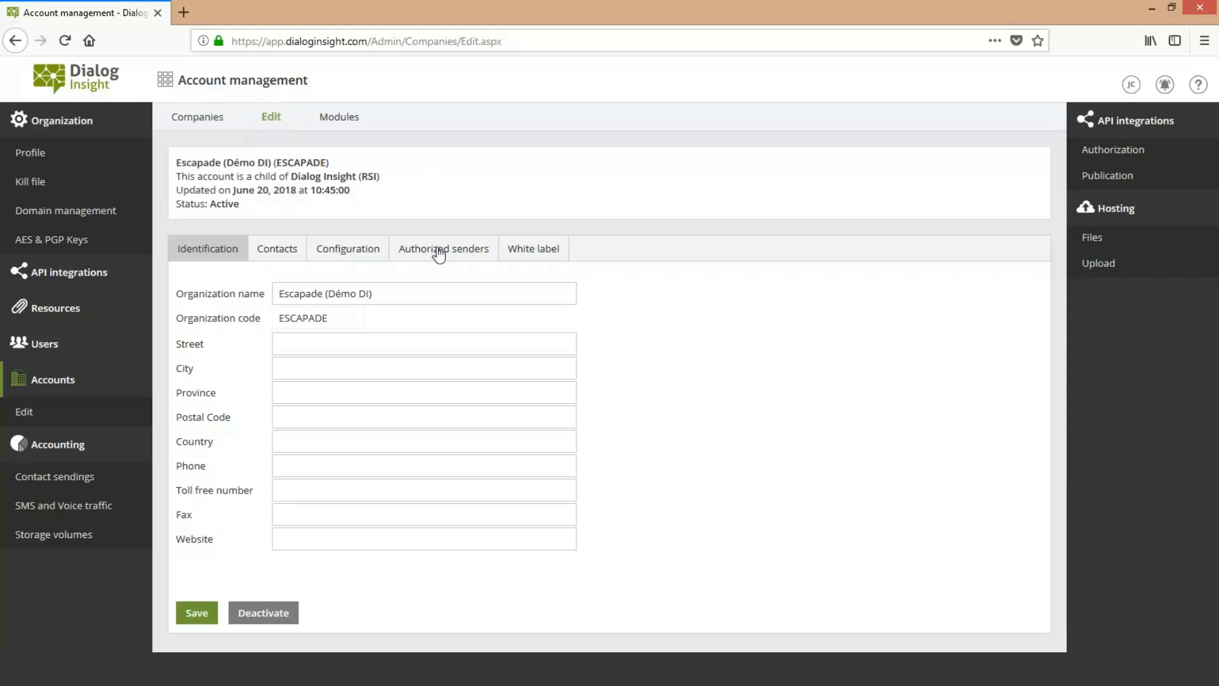
{"action": "left_click", "coordinate": [440, 254]}
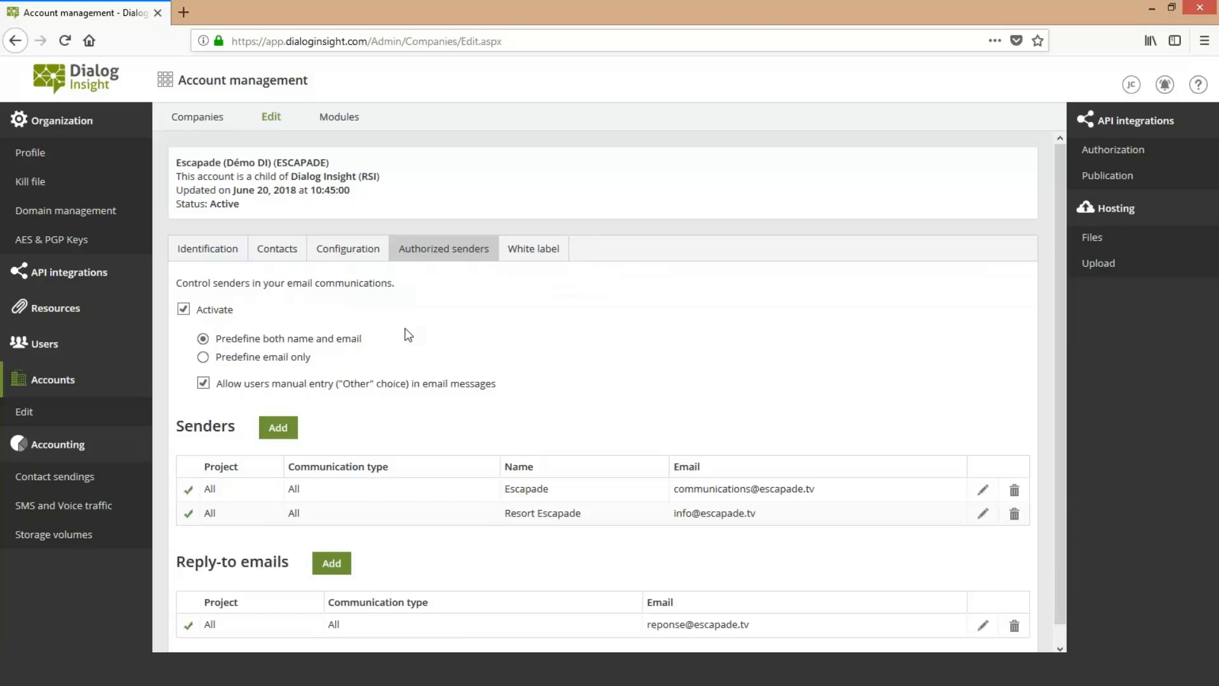
{"action": "left_click", "coordinate": [183, 311]}
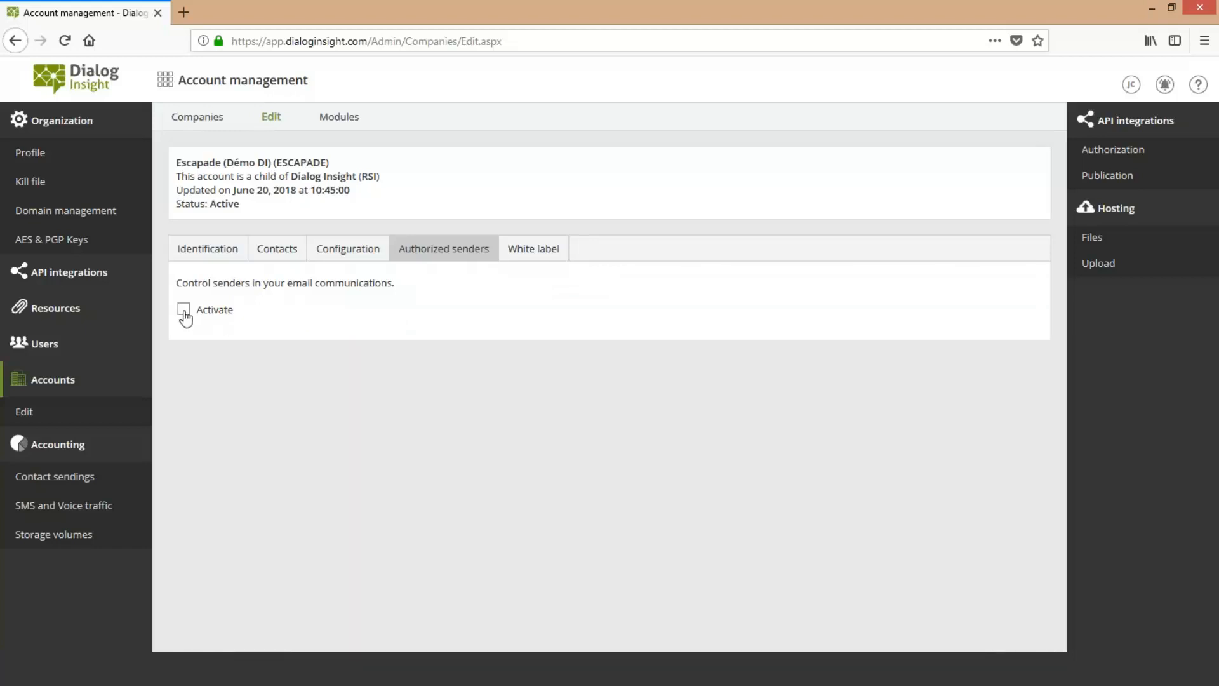
{"action": "left_click", "coordinate": [184, 312]}
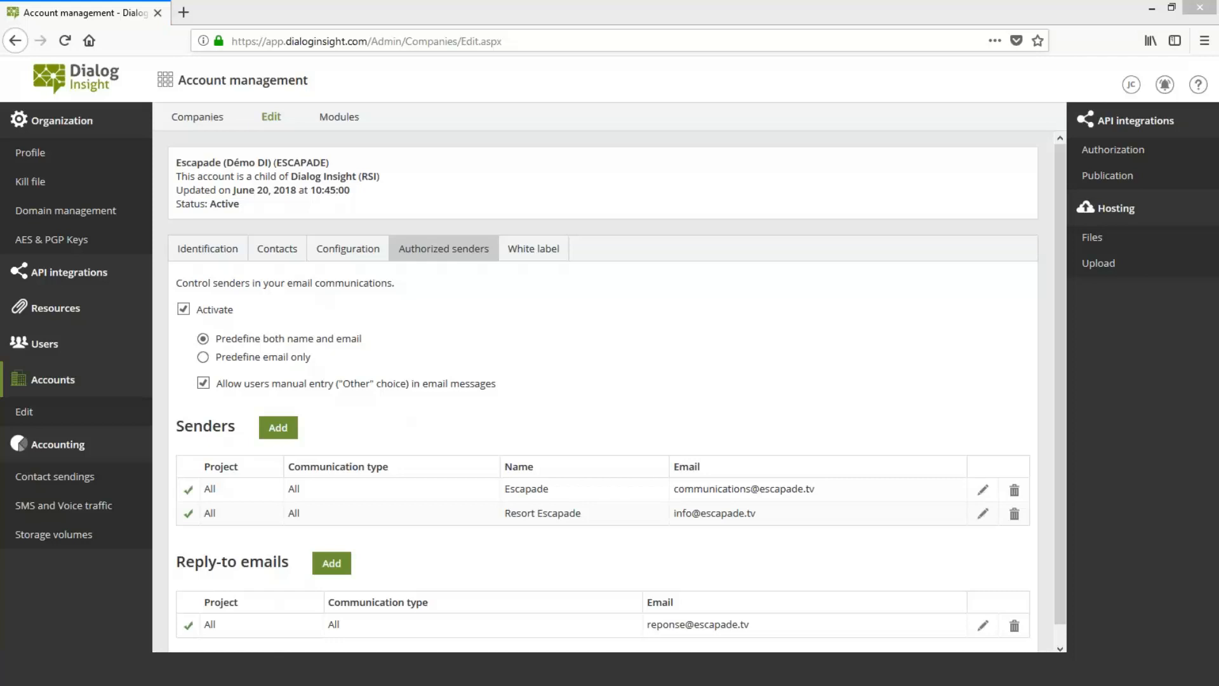
Step: Examine the sender and reply-to choices of Message bienvenue, trying Other as sender and reselecting the predefined Escapade sender
{"action": "left_click_drag", "start_coordinate": [684, 223], "coordinate": [602, 168]}
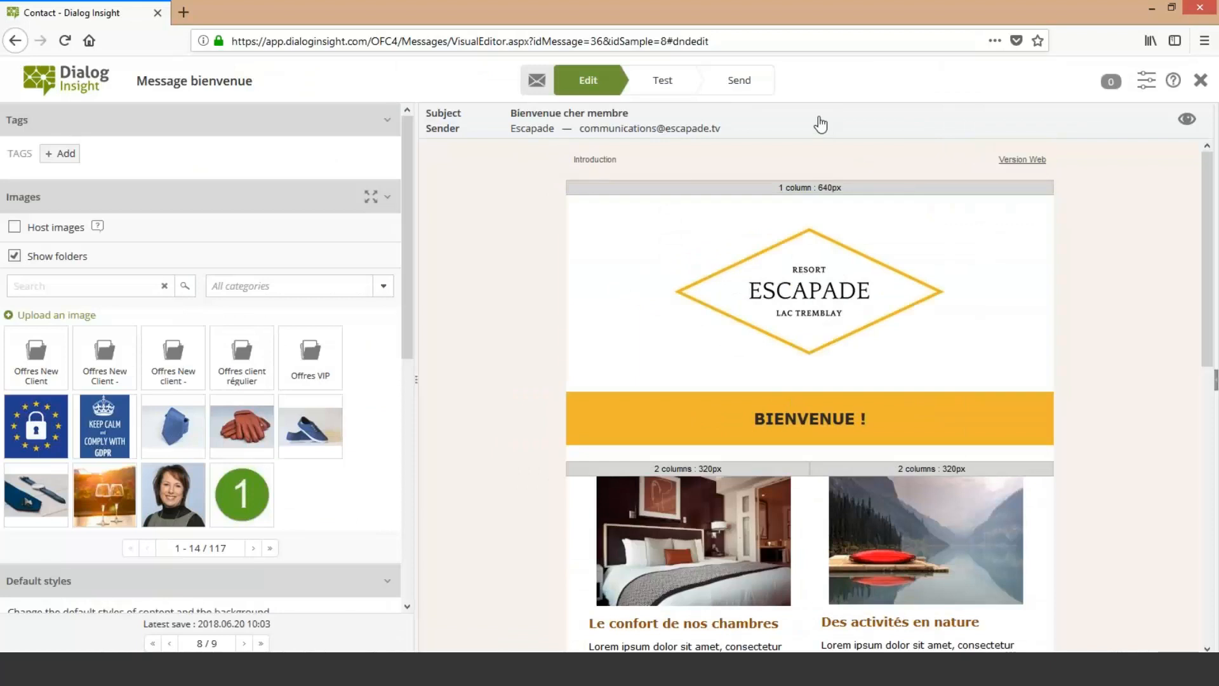
{"action": "left_click", "coordinate": [821, 124]}
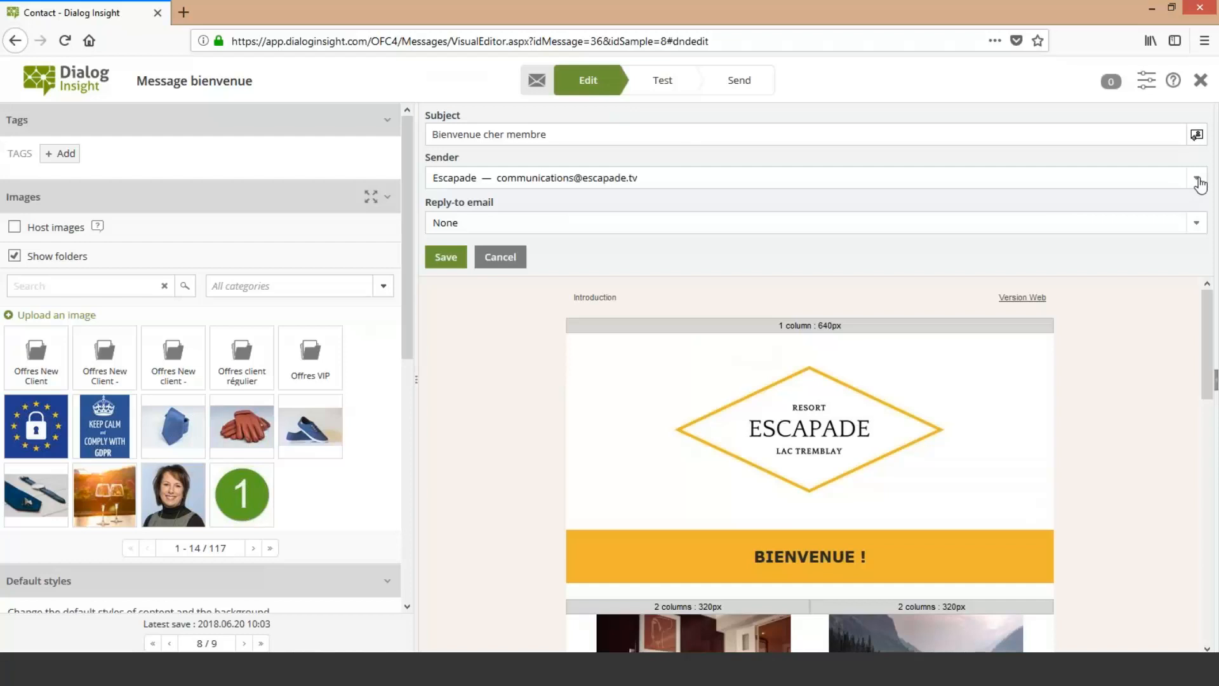
{"action": "left_click", "coordinate": [1198, 182]}
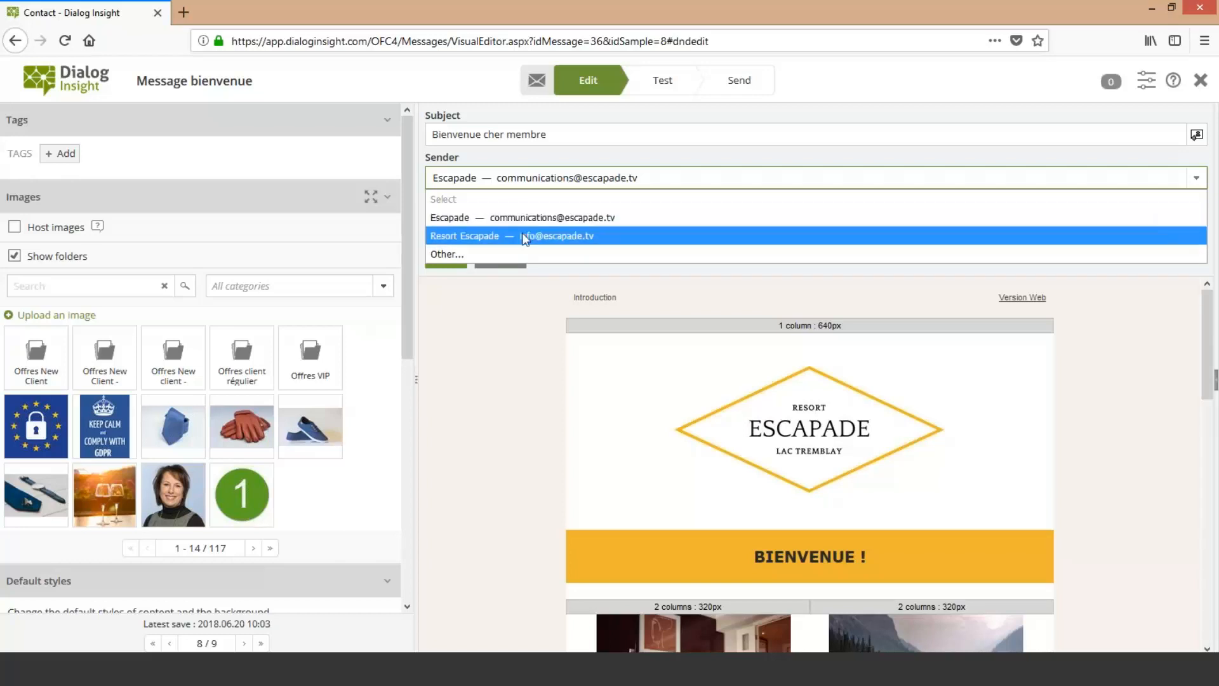
{"action": "left_click", "coordinate": [458, 255]}
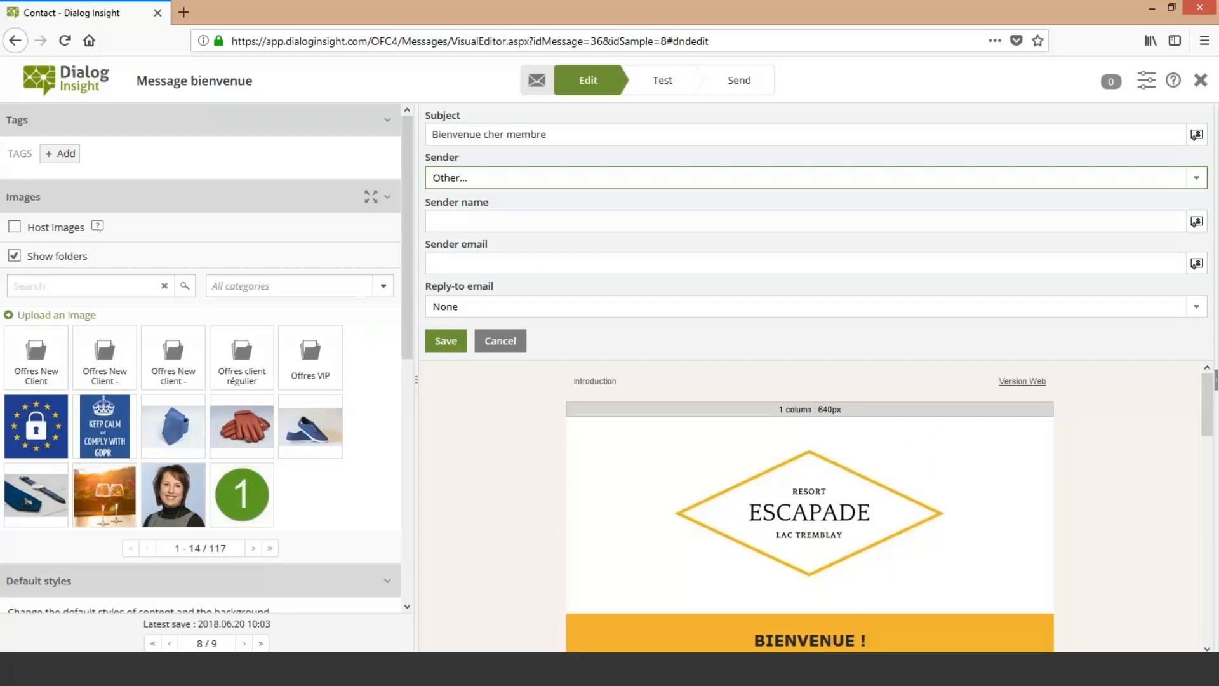
{"action": "left_click", "coordinate": [1195, 179]}
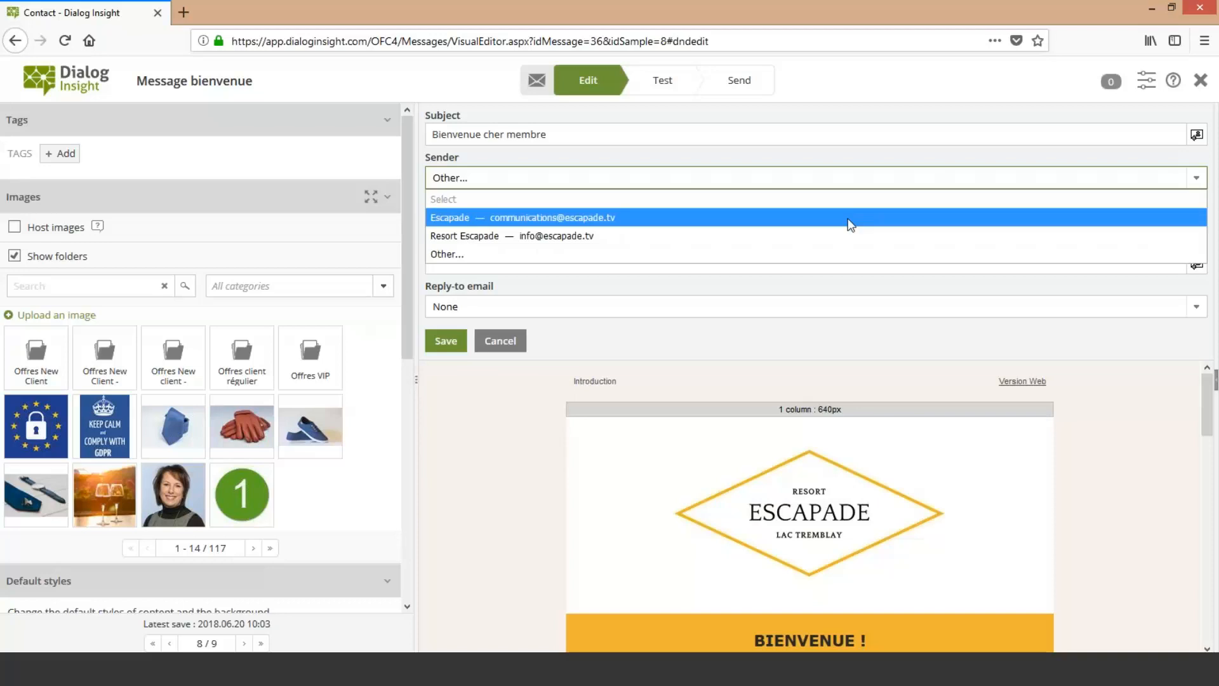
{"action": "left_click", "coordinate": [704, 219]}
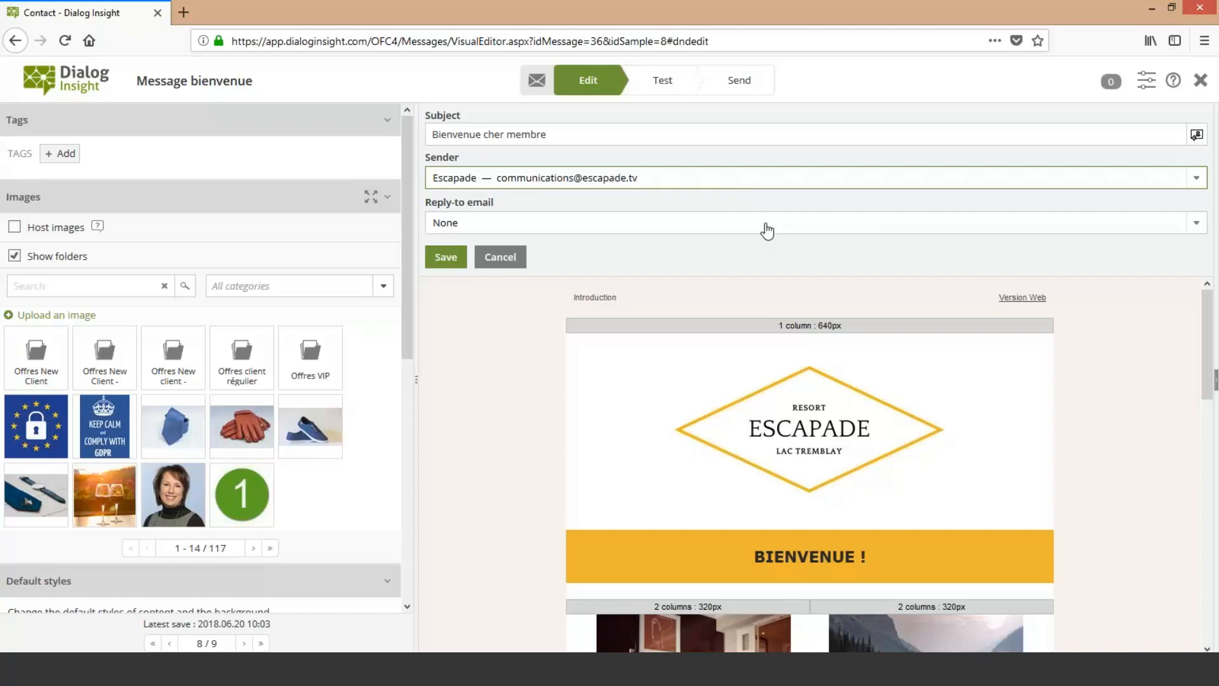
{"action": "left_click", "coordinate": [766, 230]}
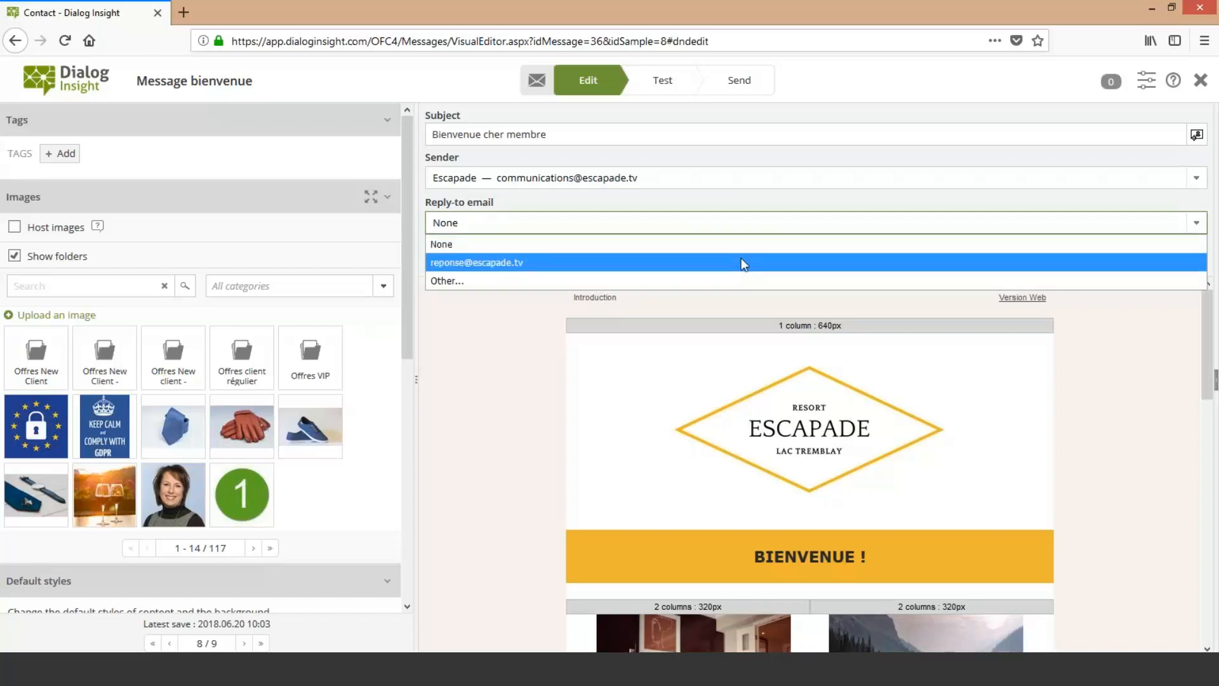
{"action": "left_click", "coordinate": [722, 199]}
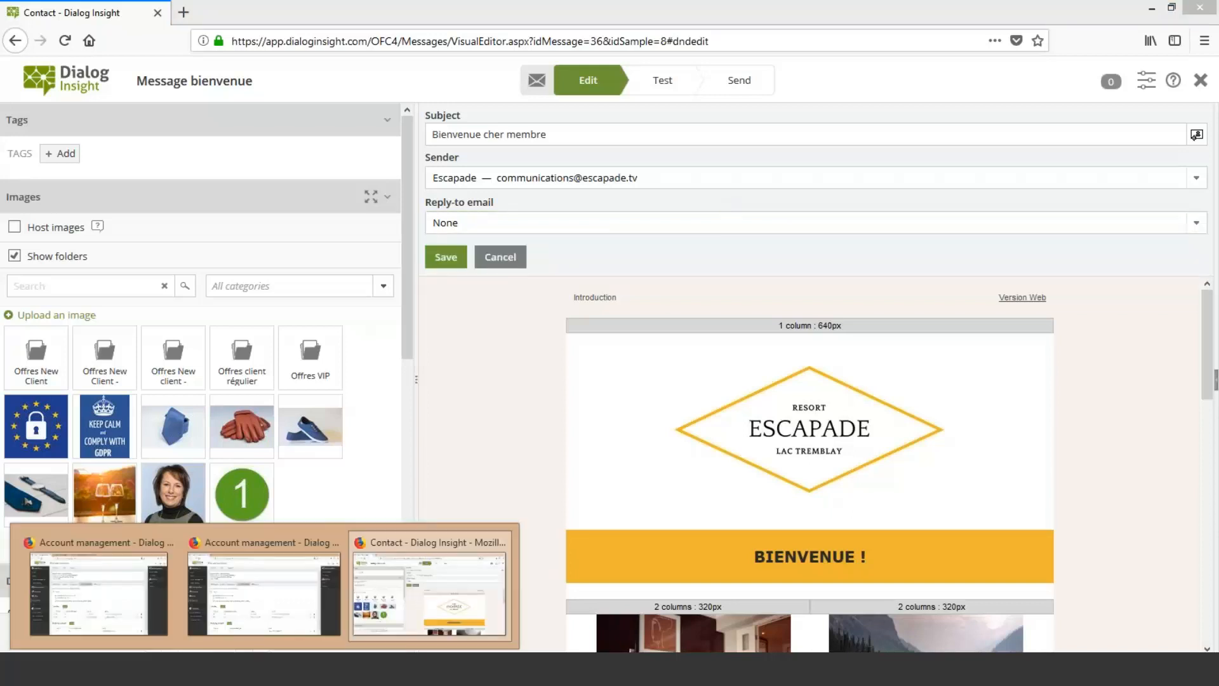
Step: Return to Account management, review the project choices for adding an authorized sender, and cancel the form
{"action": "left_click", "coordinate": [272, 561]}
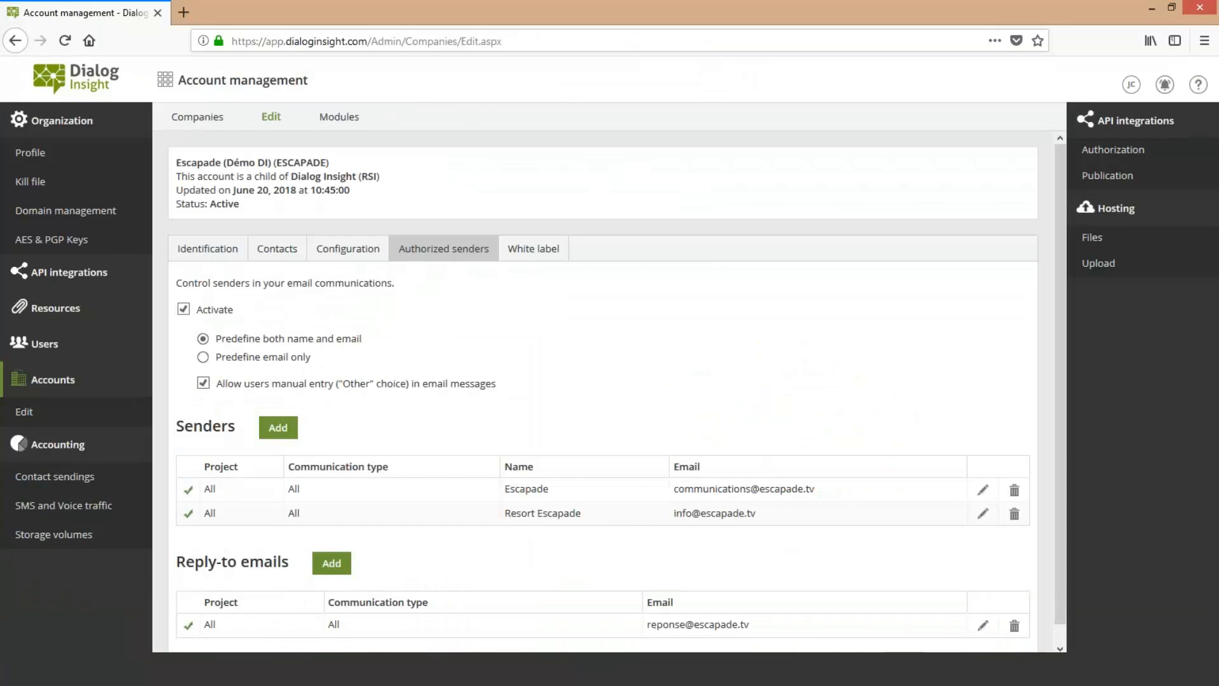
{"action": "left_click", "coordinate": [278, 427]}
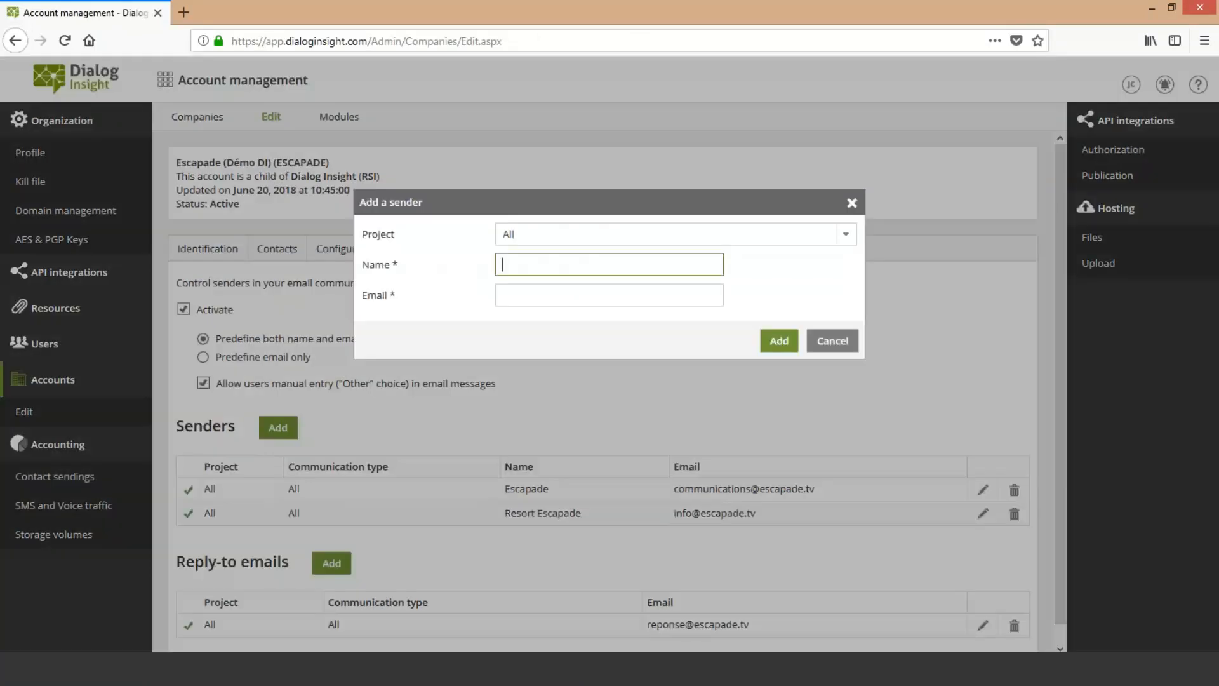
{"action": "left_click", "coordinate": [530, 236]}
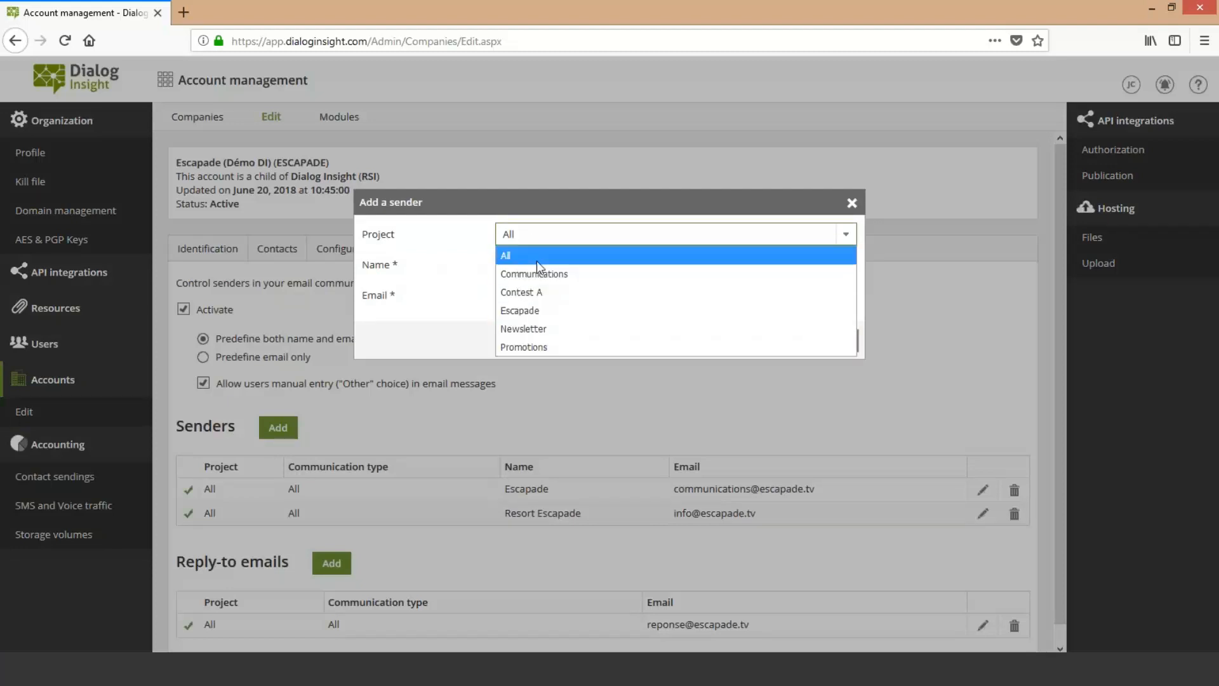
{"action": "left_click", "coordinate": [536, 261]}
{"action": "left_click", "coordinate": [533, 264]}
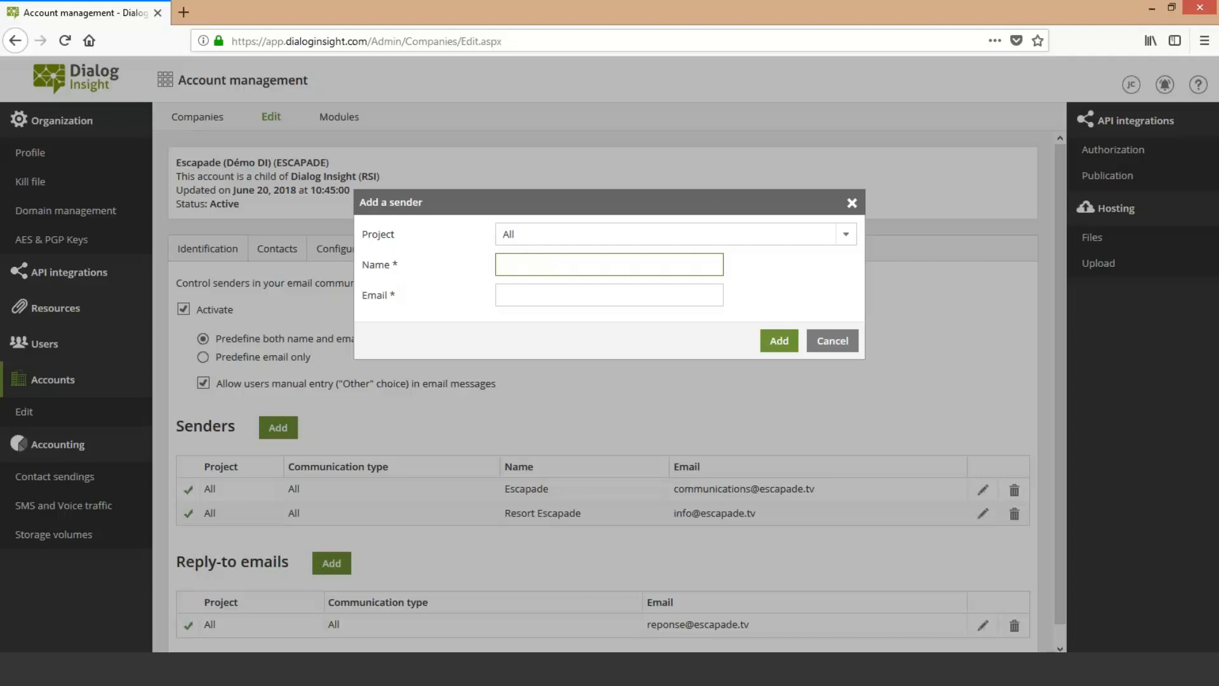
{"action": "left_click", "coordinate": [830, 348]}
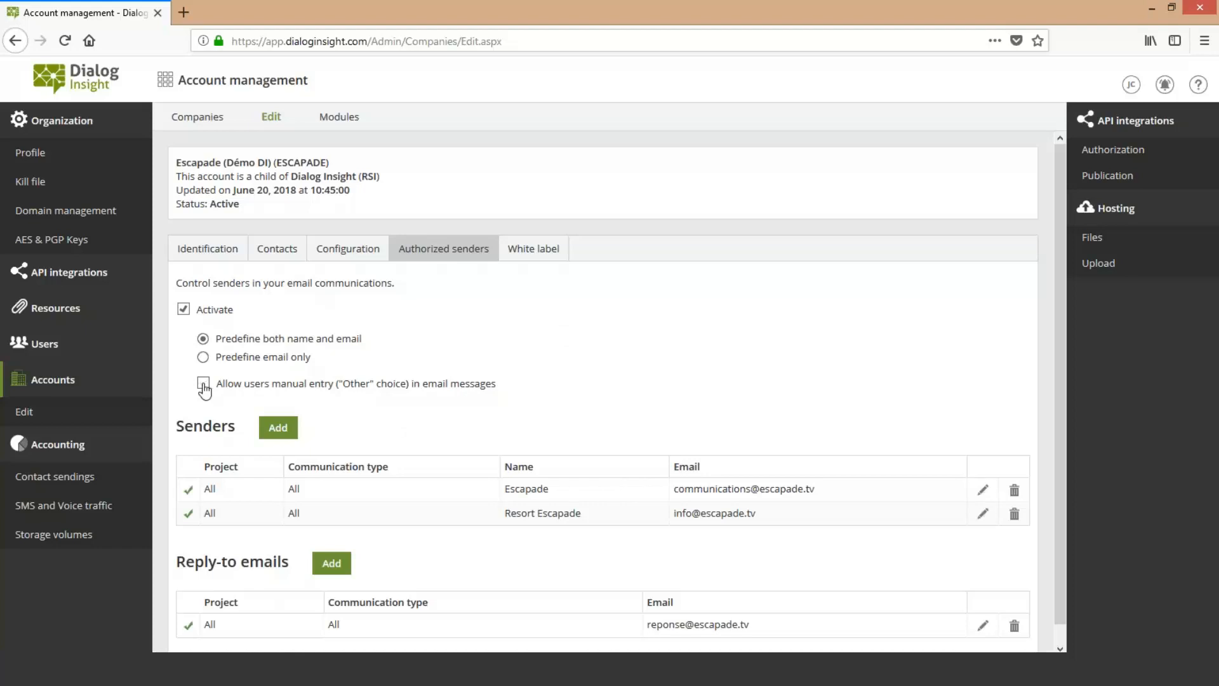
Step: Disallow manual "Other" entry in email messages for authorized senders and check the sender choices in the reloaded Message bienvenue
{"action": "left_click", "coordinate": [204, 383]}
{"action": "left_click", "coordinate": [191, 669]}
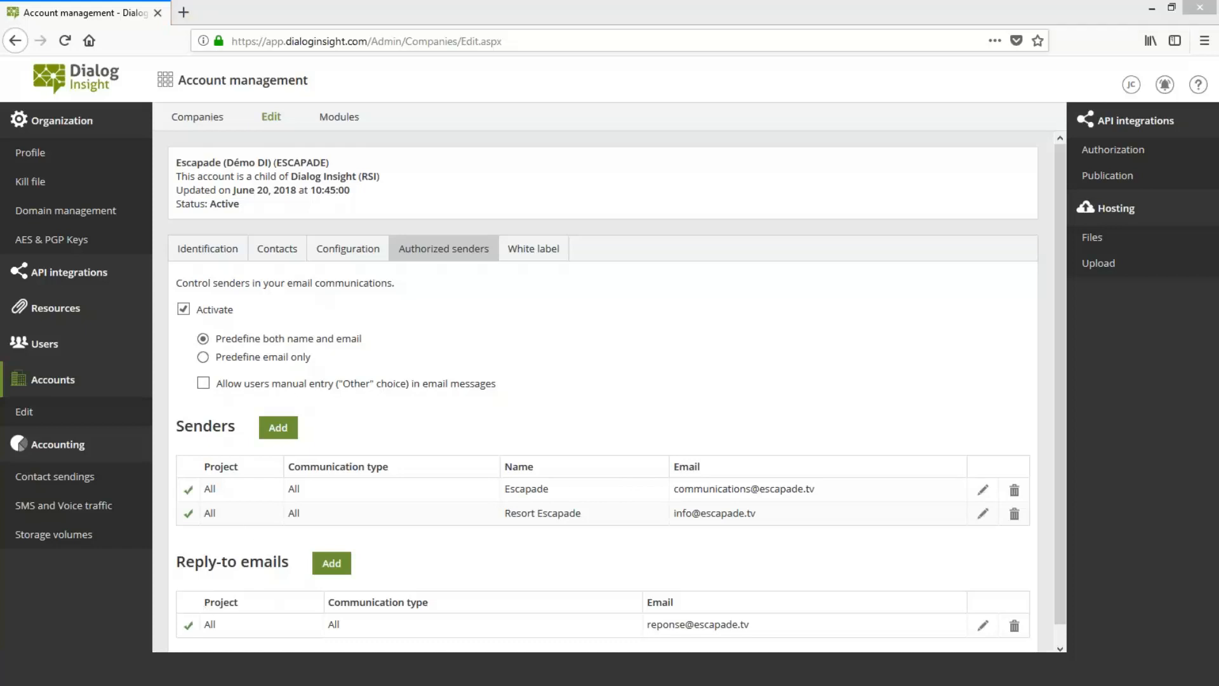
{"action": "left_click", "coordinate": [399, 594]}
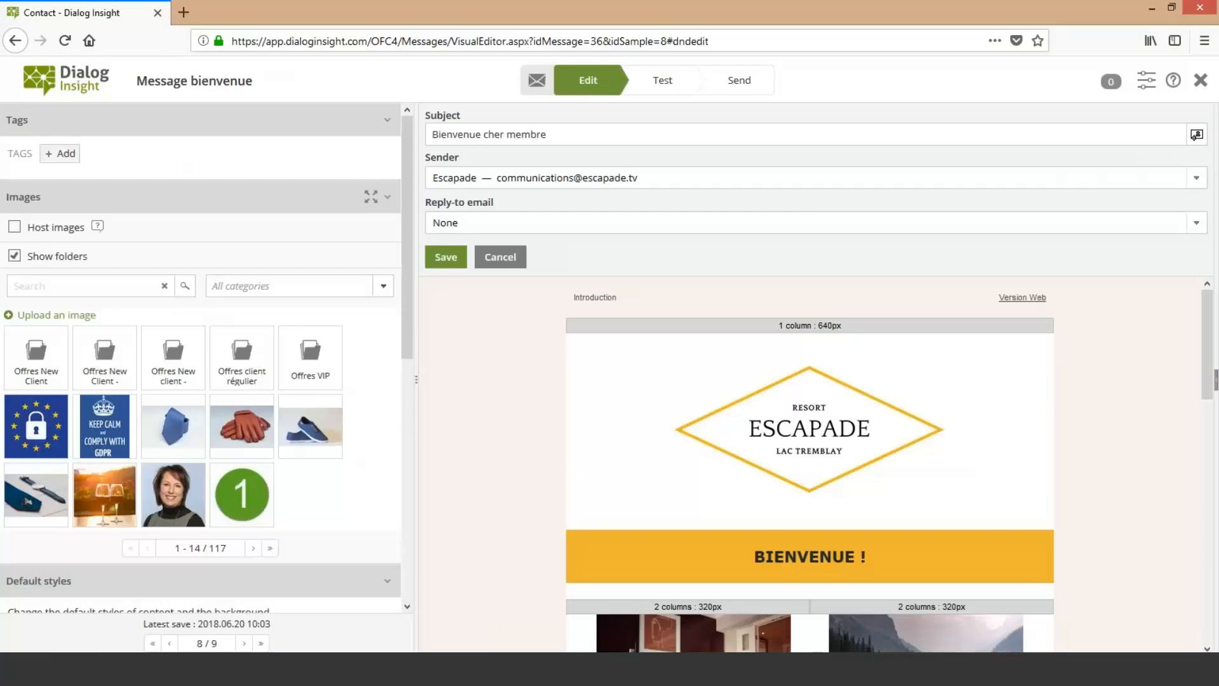
{"action": "left_click", "coordinate": [65, 40]}
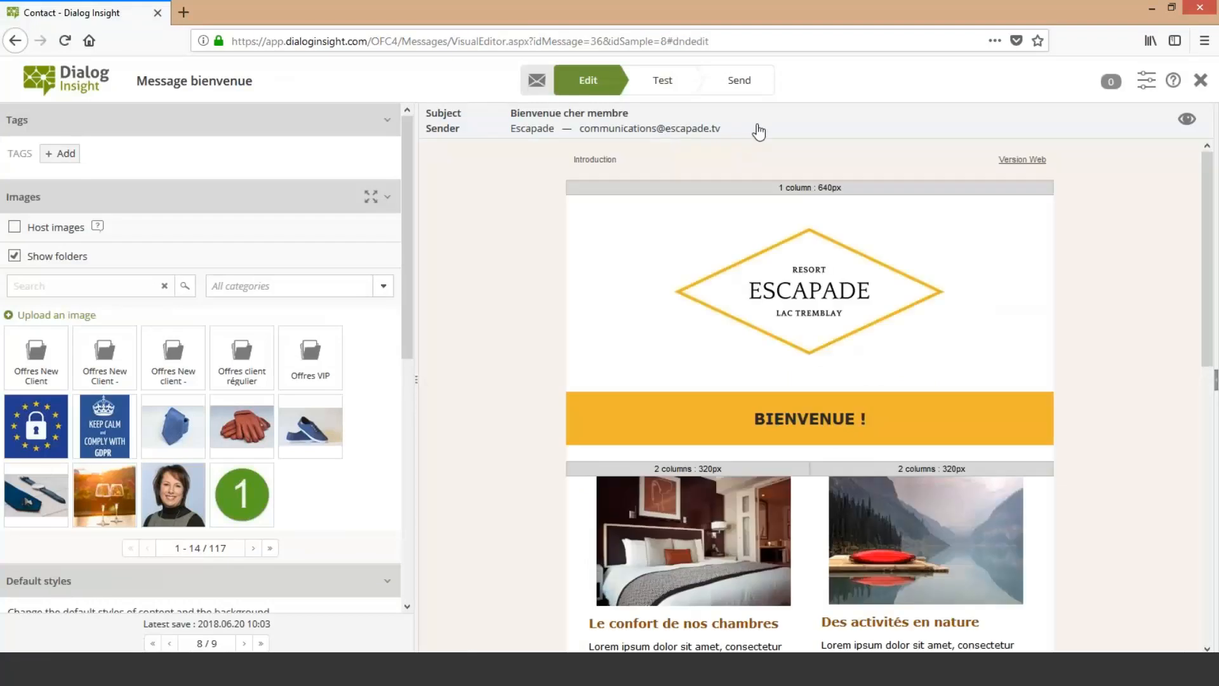
{"action": "left_click", "coordinate": [756, 128]}
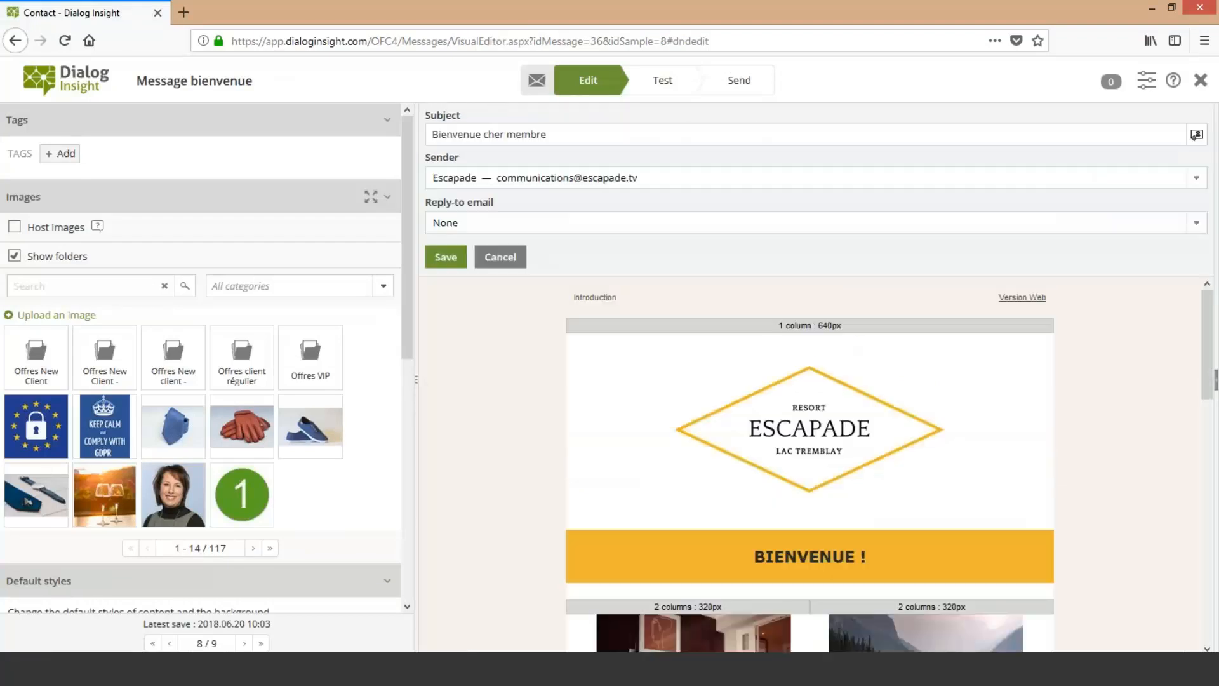
{"action": "left_click", "coordinate": [1196, 182]}
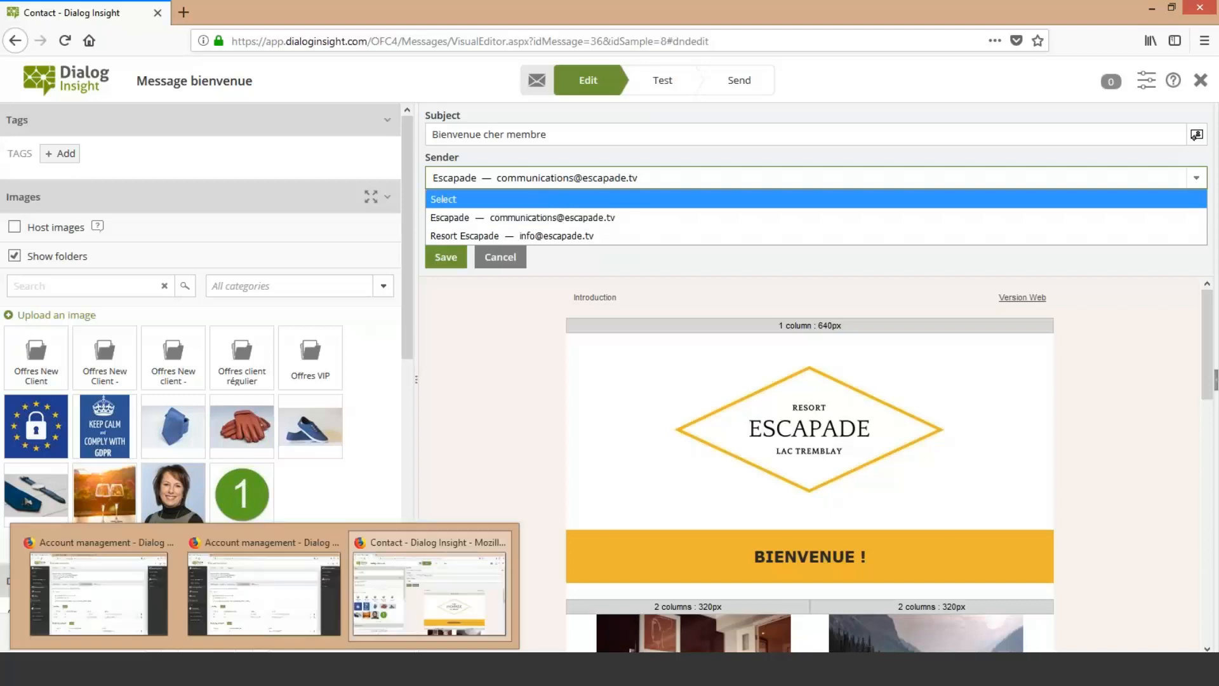
{"action": "key", "text": "Down"}
{"action": "key", "text": "Down"}
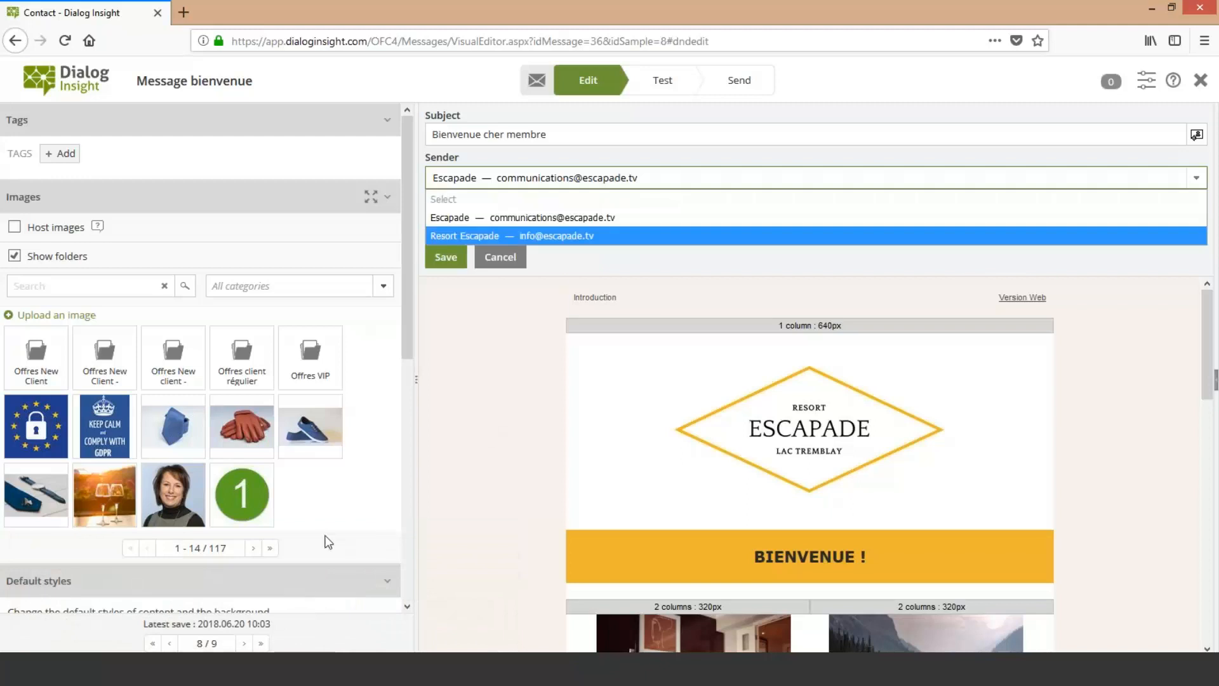
Step: Open the authorized senders page in the Contact module's message configuration and view the communication types for a new sender
{"action": "left_click", "coordinate": [240, 615]}
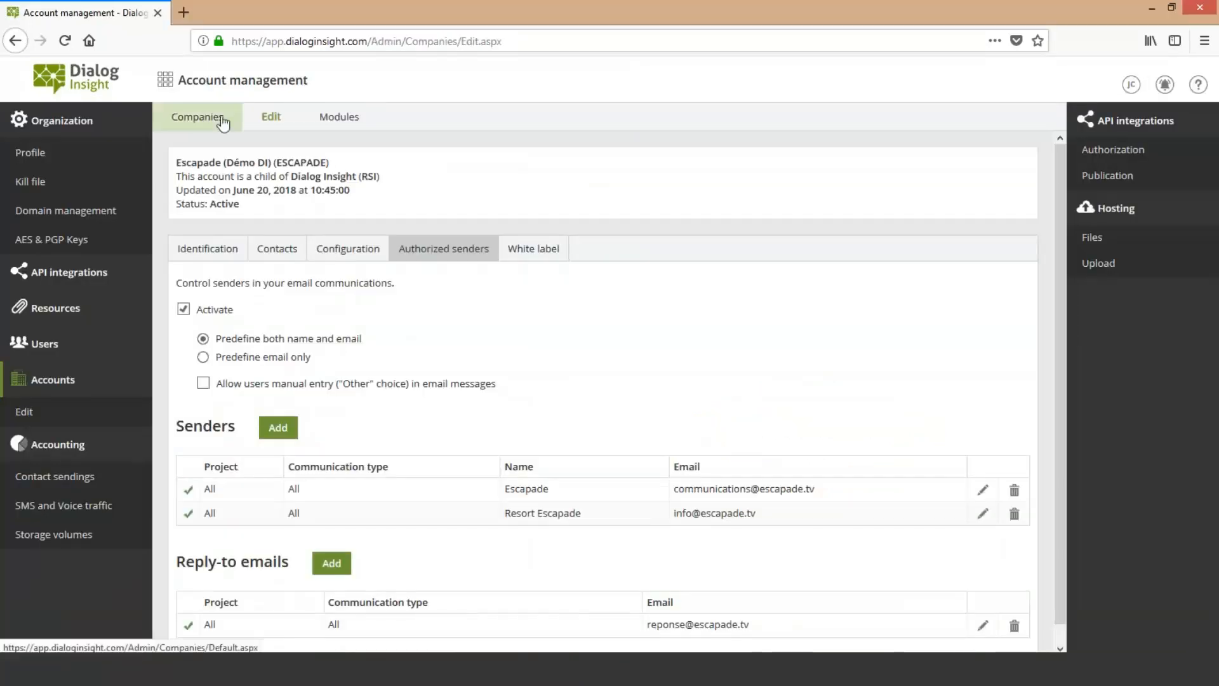
{"action": "left_click", "coordinate": [165, 80]}
{"action": "left_click", "coordinate": [189, 130]}
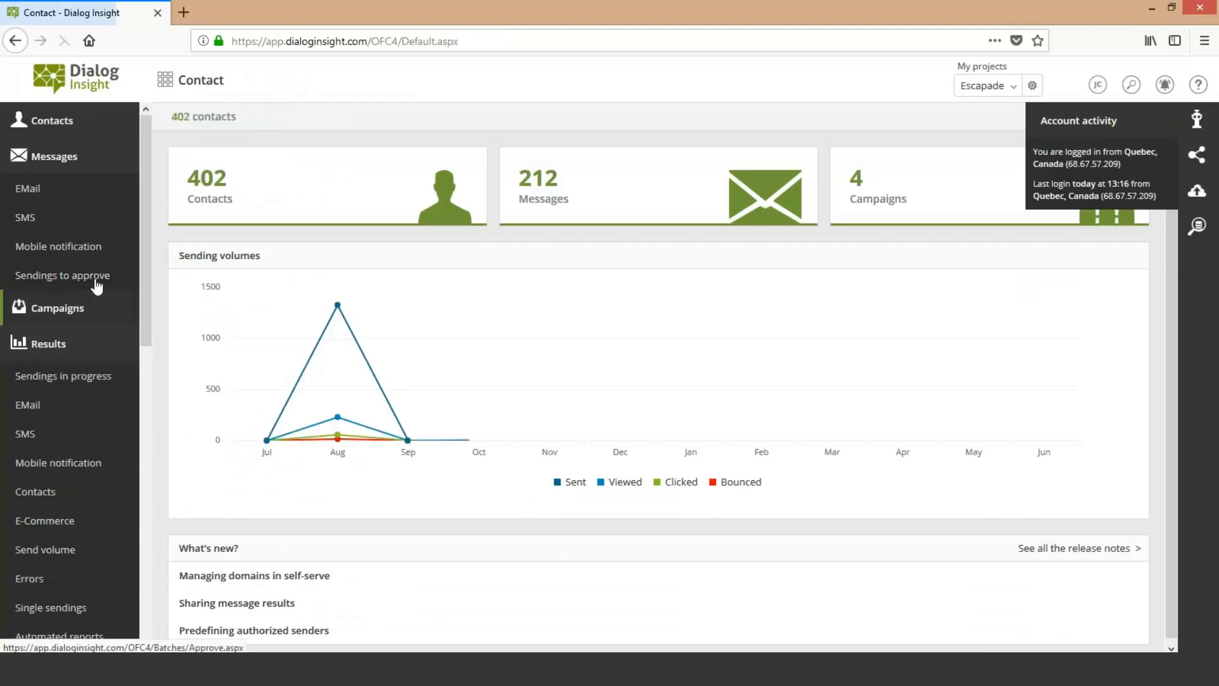
{"action": "left_click_drag", "start_coordinate": [143, 234], "coordinate": [135, 510]}
{"action": "left_click", "coordinate": [64, 466]}
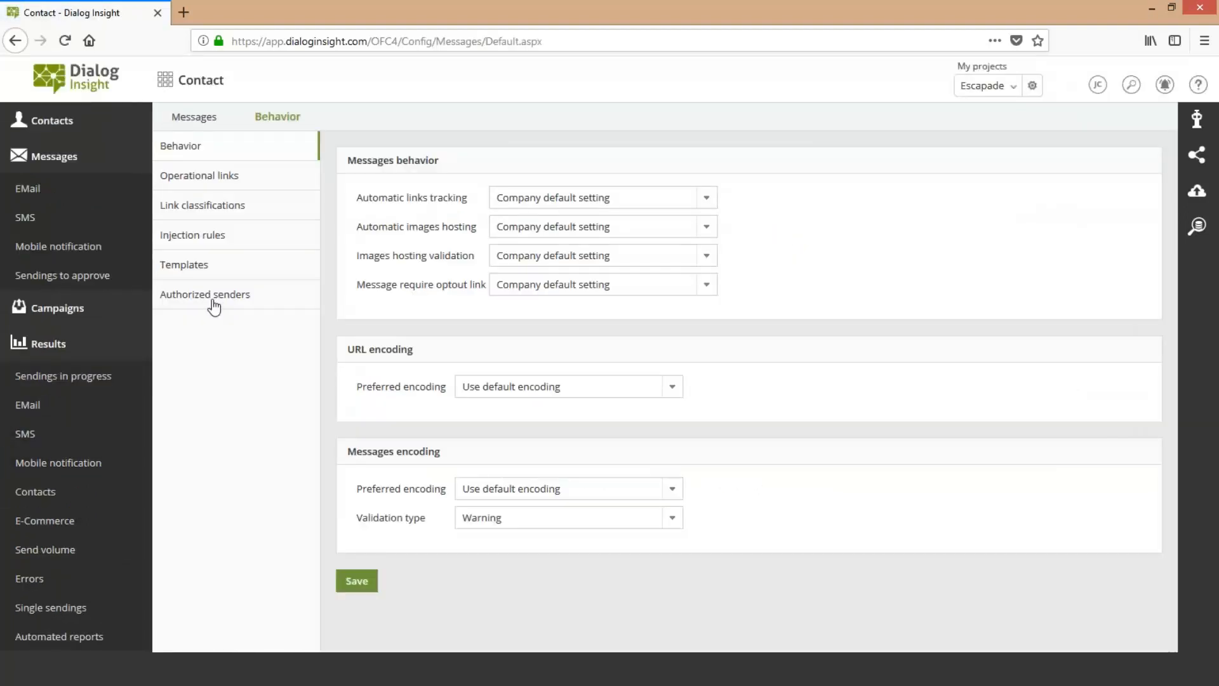
{"action": "left_click", "coordinate": [262, 301]}
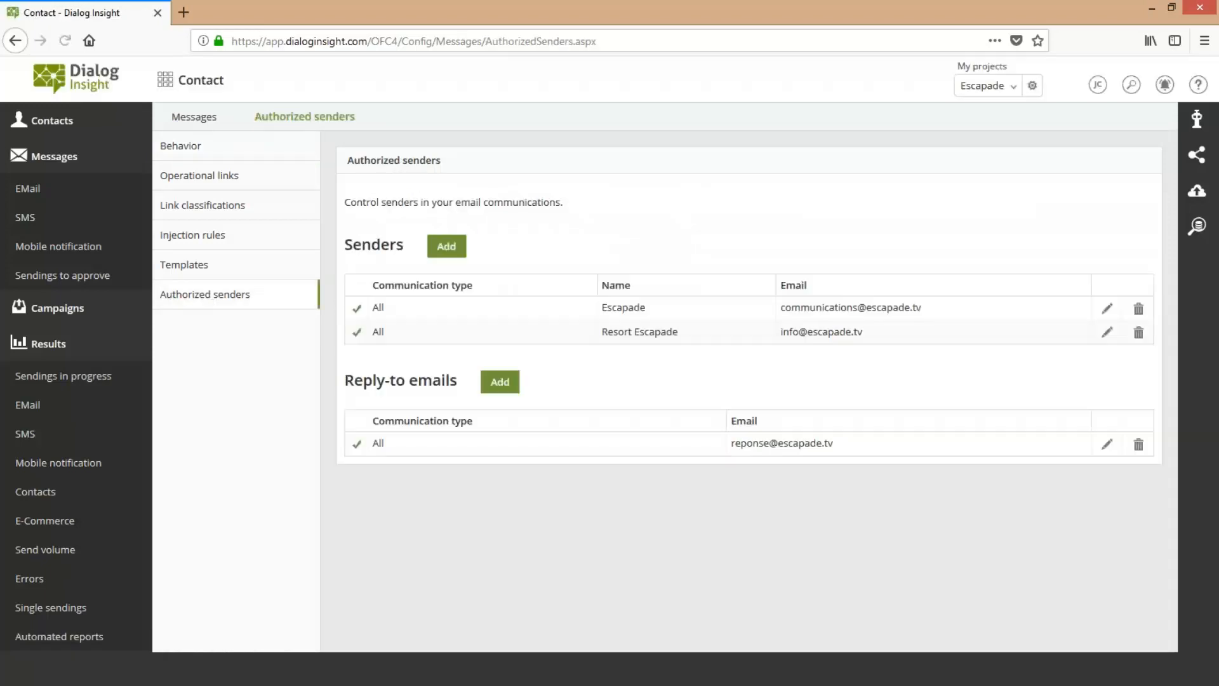
{"action": "left_click", "coordinate": [445, 247]}
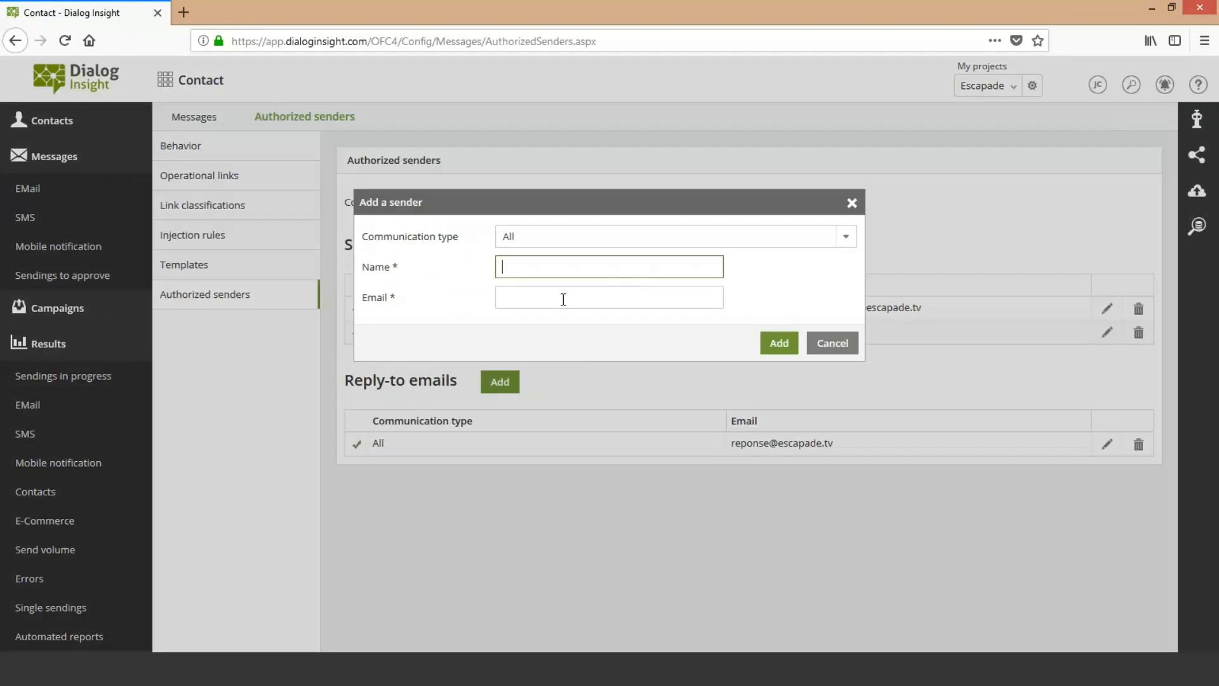
{"action": "left_click", "coordinate": [844, 241]}
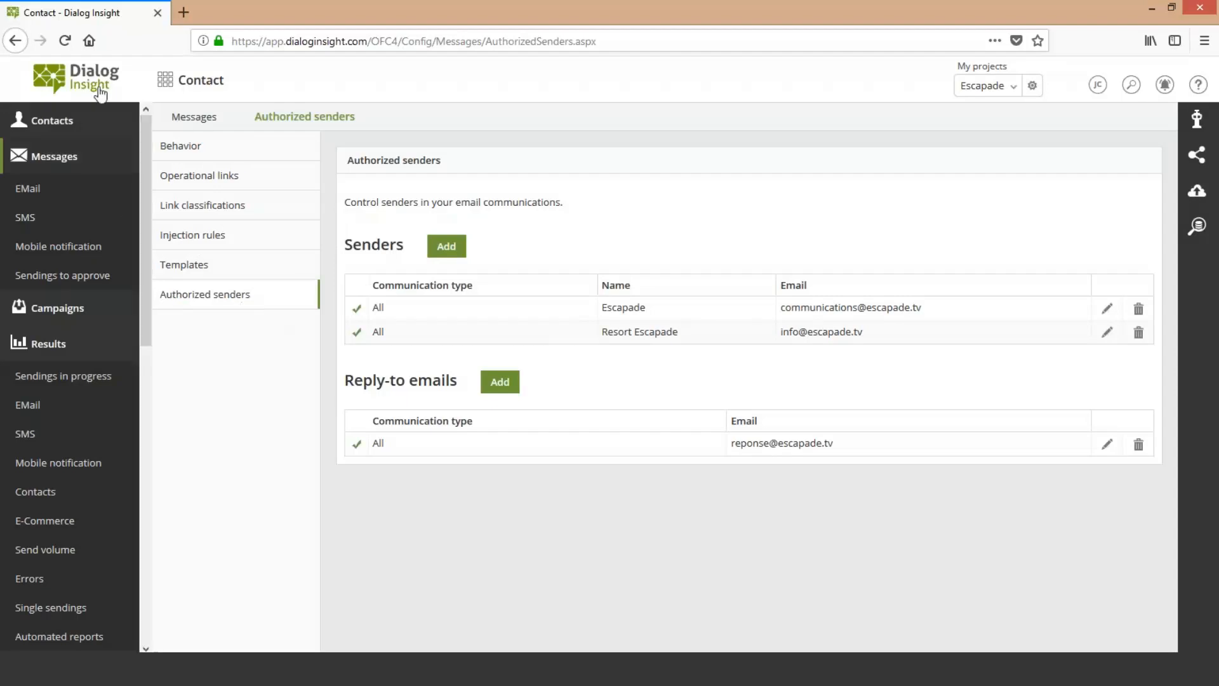
Step: Open Account management in a new browser tab
{"action": "left_click", "coordinate": [166, 80]}
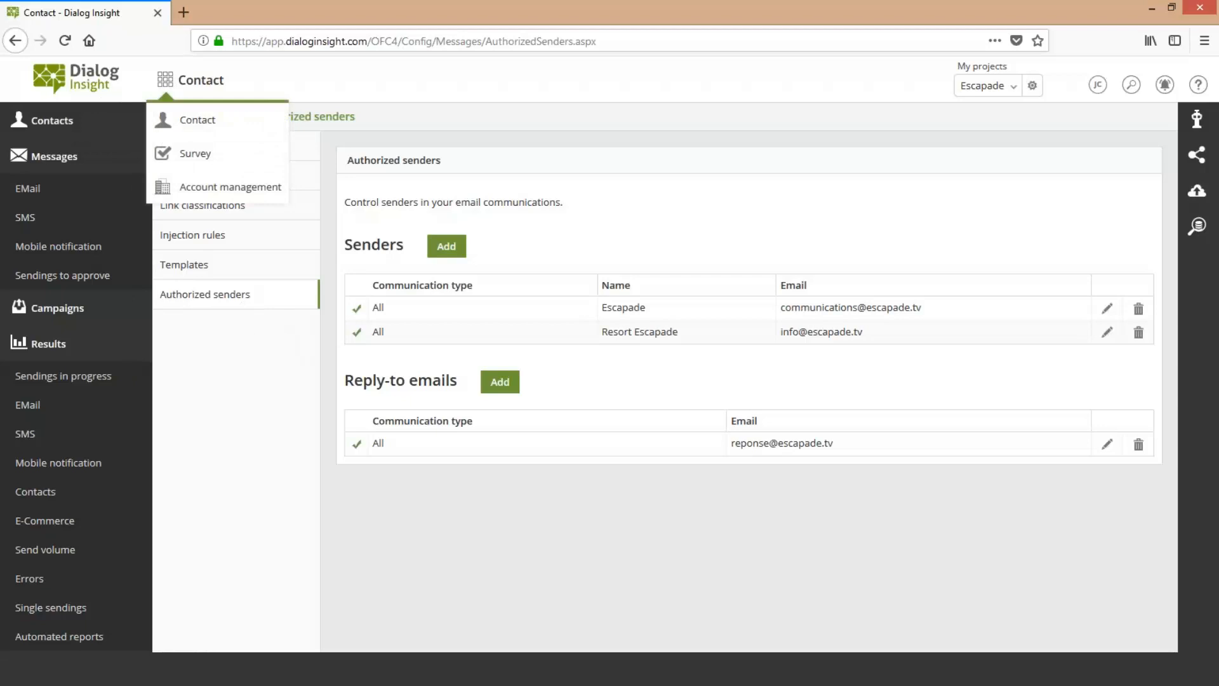
{"action": "right_click", "coordinate": [210, 182]}
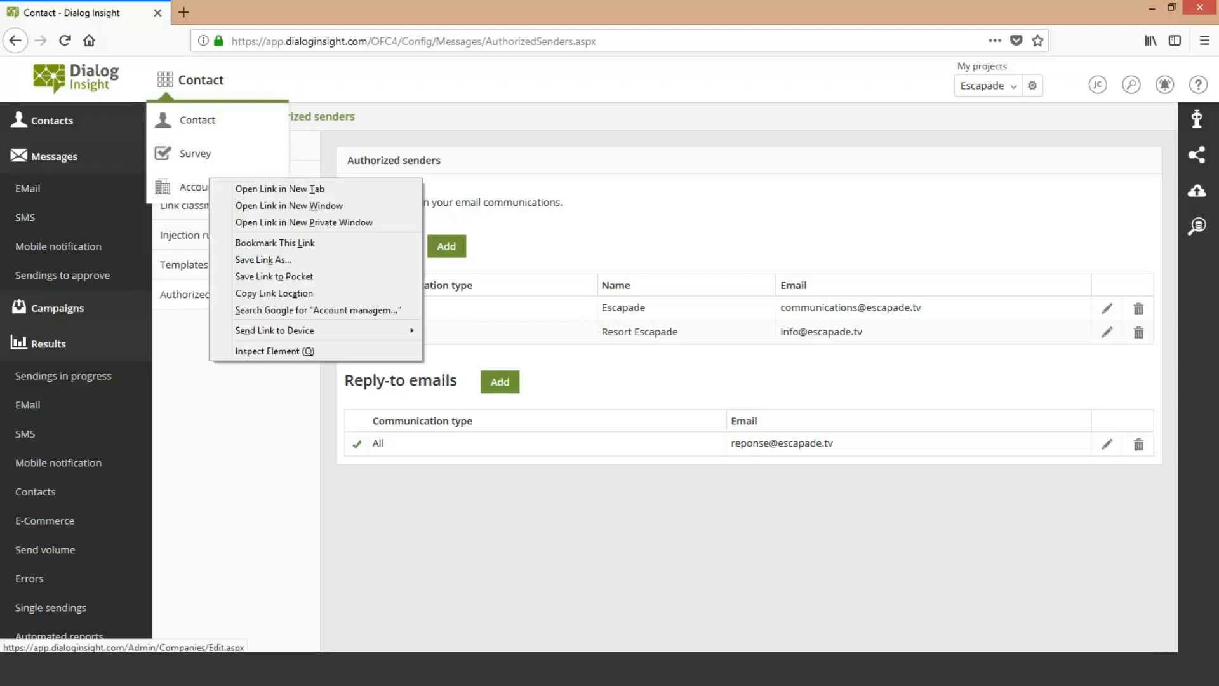
{"action": "left_click", "coordinate": [286, 189]}
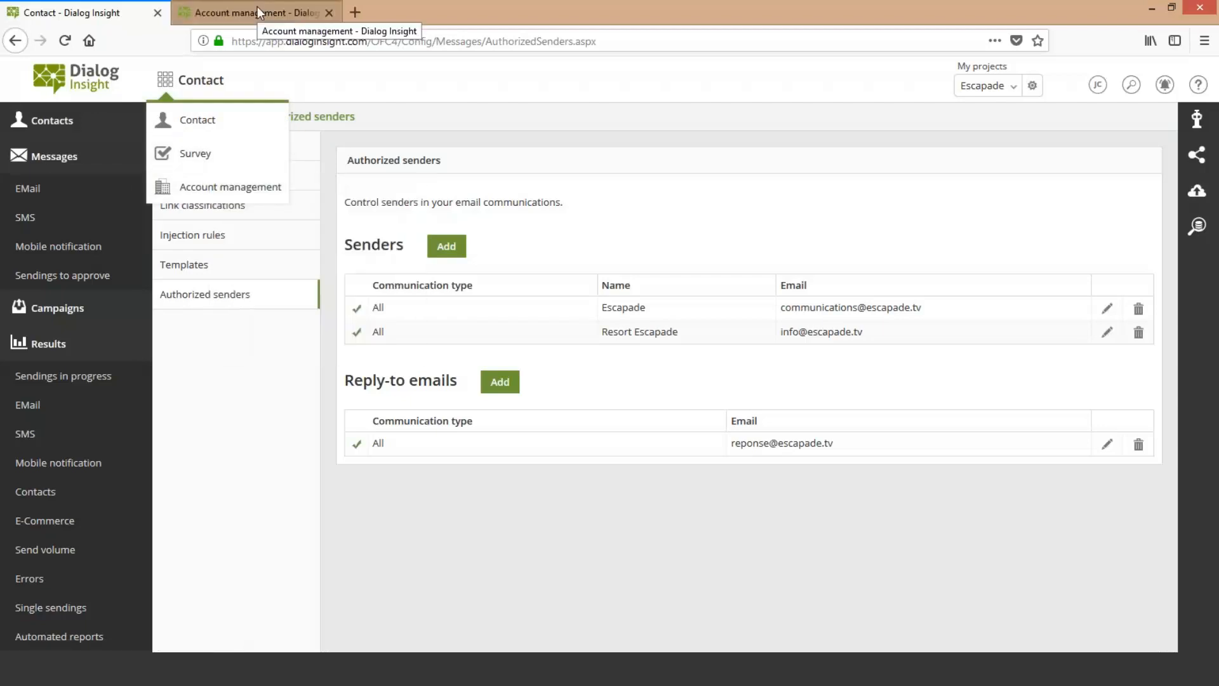
Step: Deactivate authorized sender control for the Escapade account, then reload the Contact module and check its message configuration pages
{"action": "left_click", "coordinate": [257, 11]}
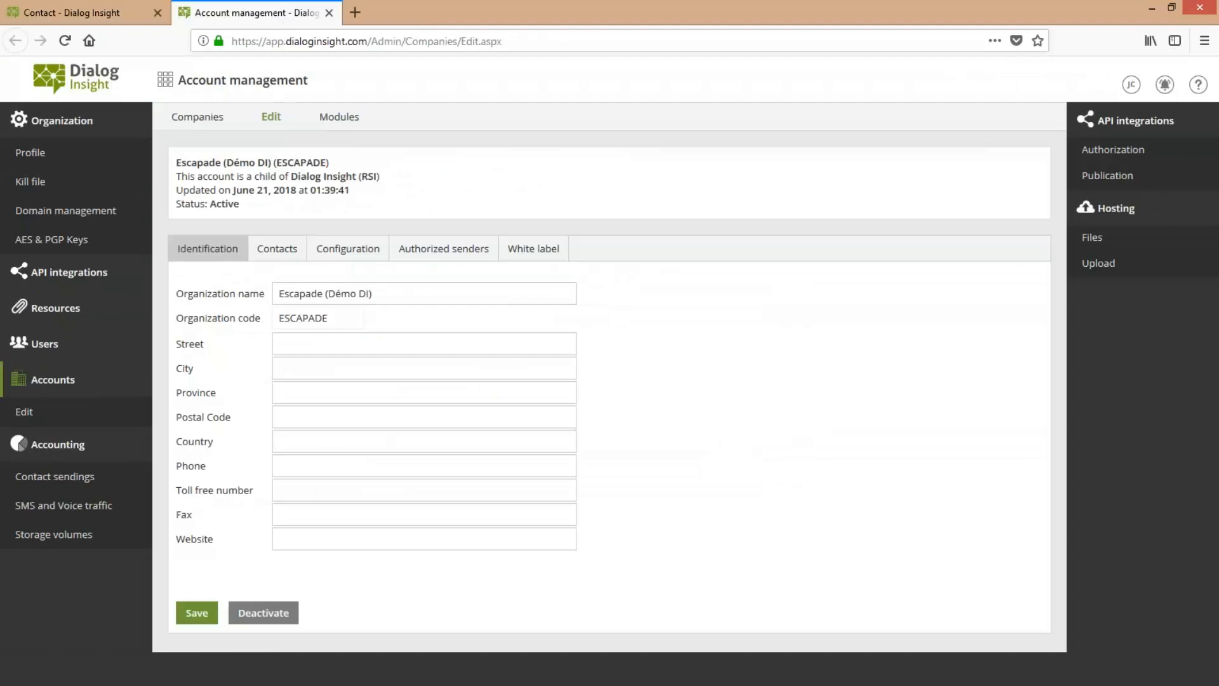
{"action": "left_click", "coordinate": [443, 250]}
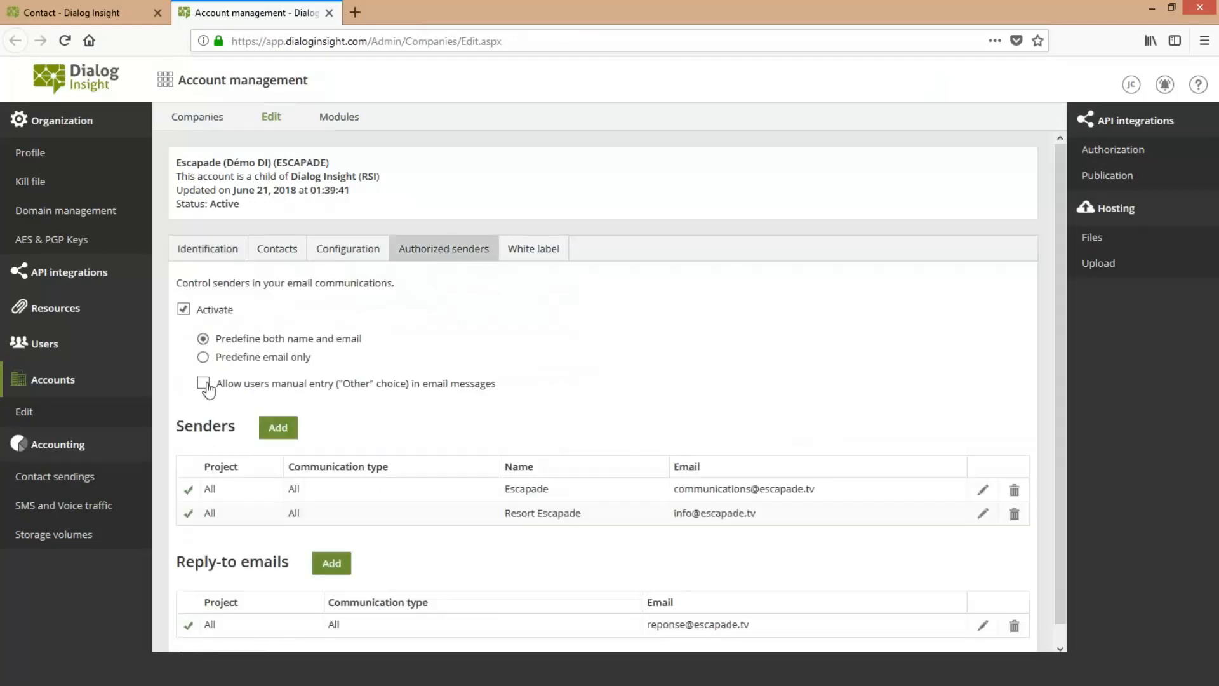
{"action": "left_click", "coordinate": [184, 310]}
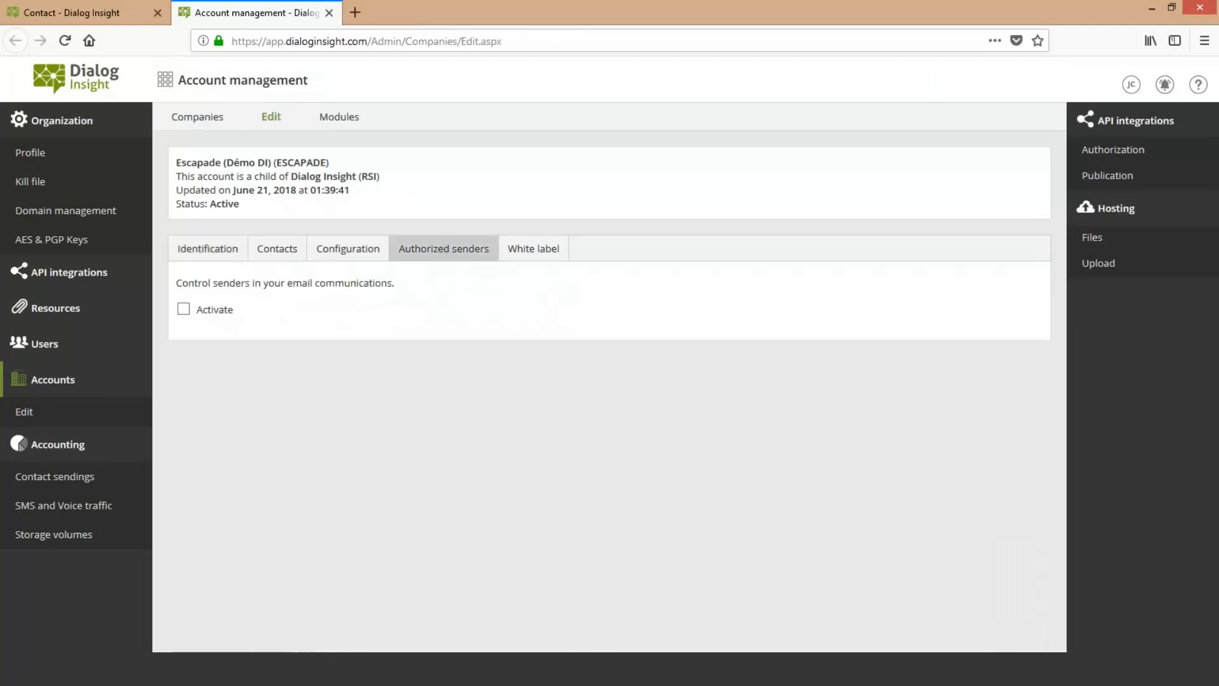
{"action": "left_click", "coordinate": [105, 15]}
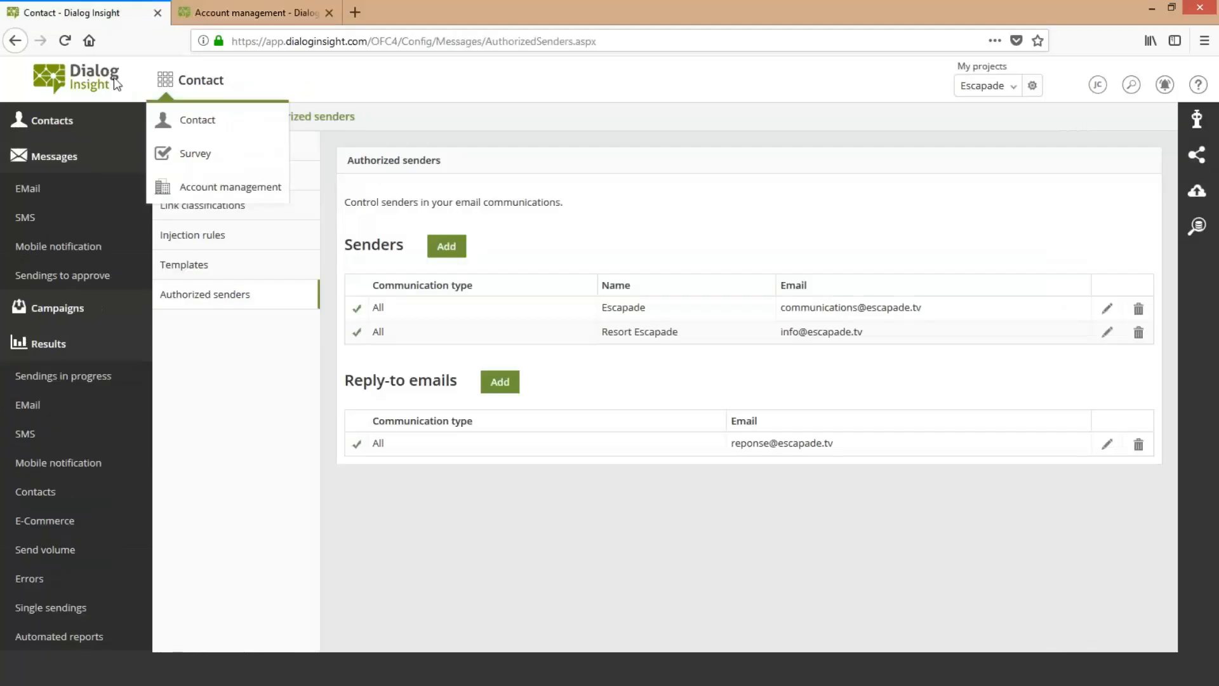
{"action": "left_click", "coordinate": [66, 40]}
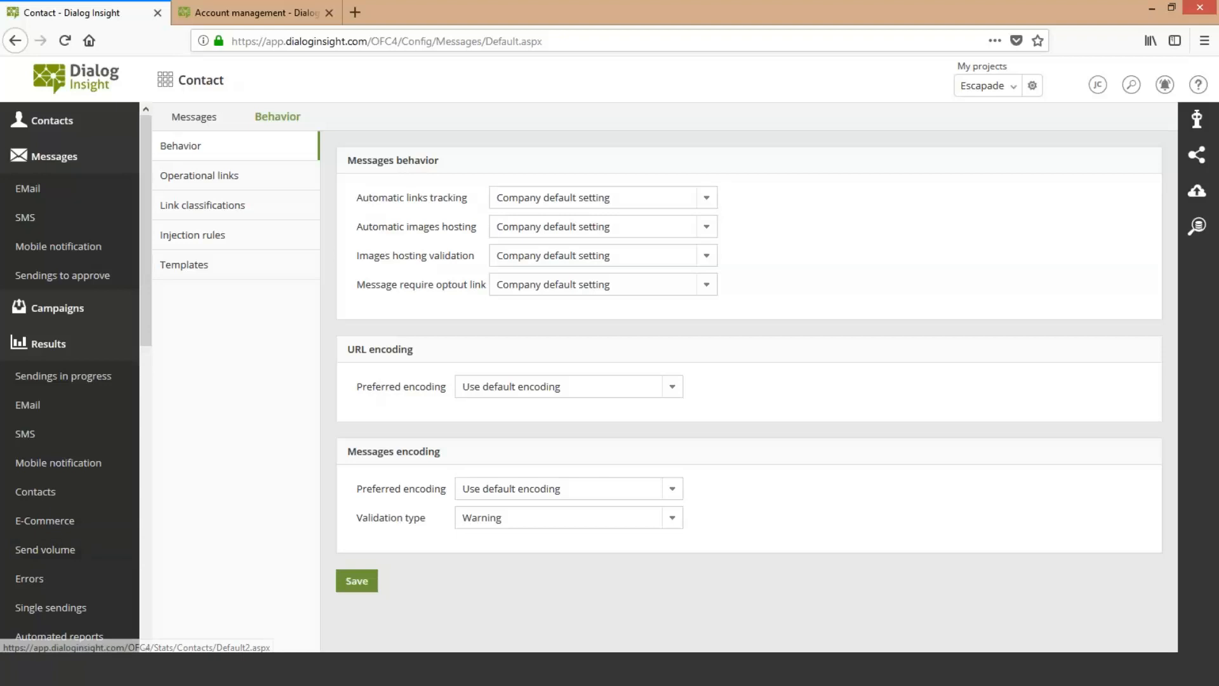
{"action": "left_click_drag", "start_coordinate": [148, 308], "coordinate": [146, 620]}
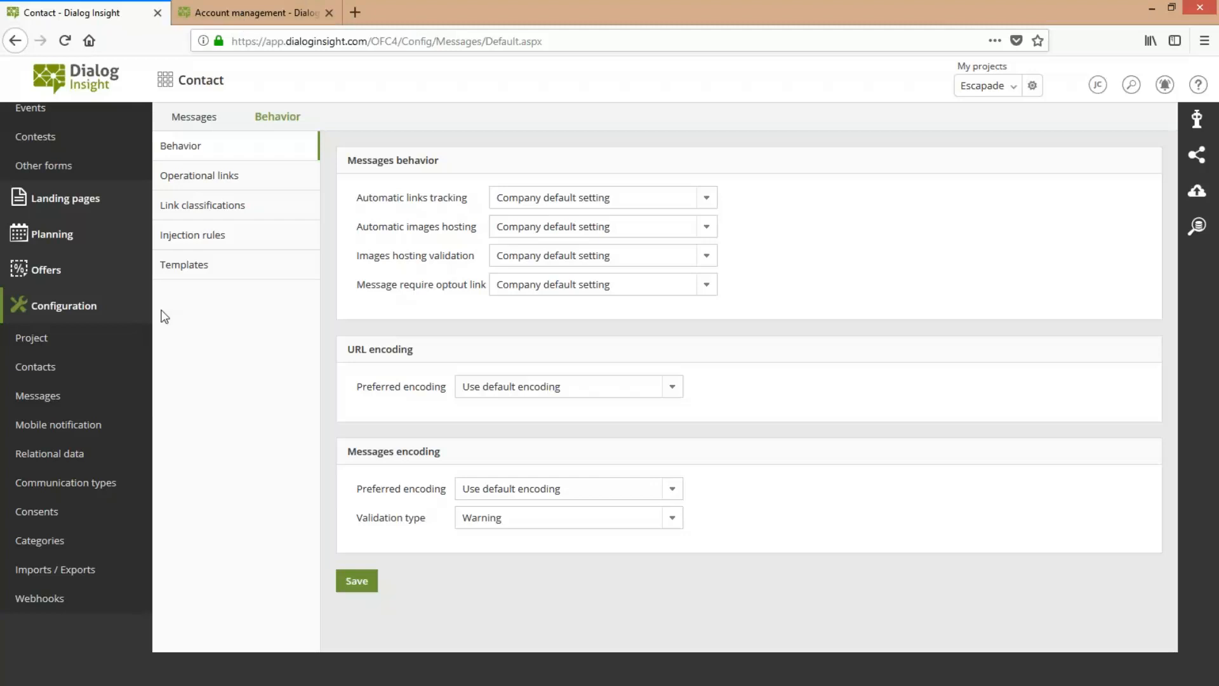
Step: Reactivate authorized sender control in Account management and switch to the June new features presentation
{"action": "key", "text": "ctrl+Tab"}
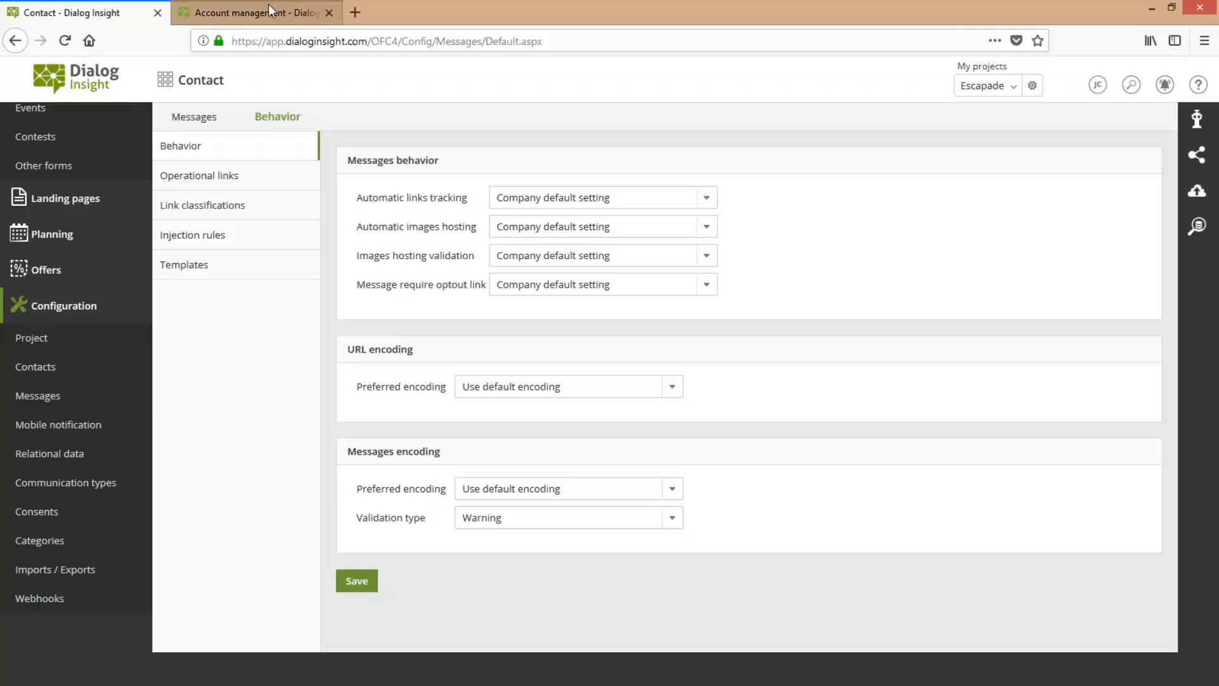
{"action": "left_click", "coordinate": [182, 310]}
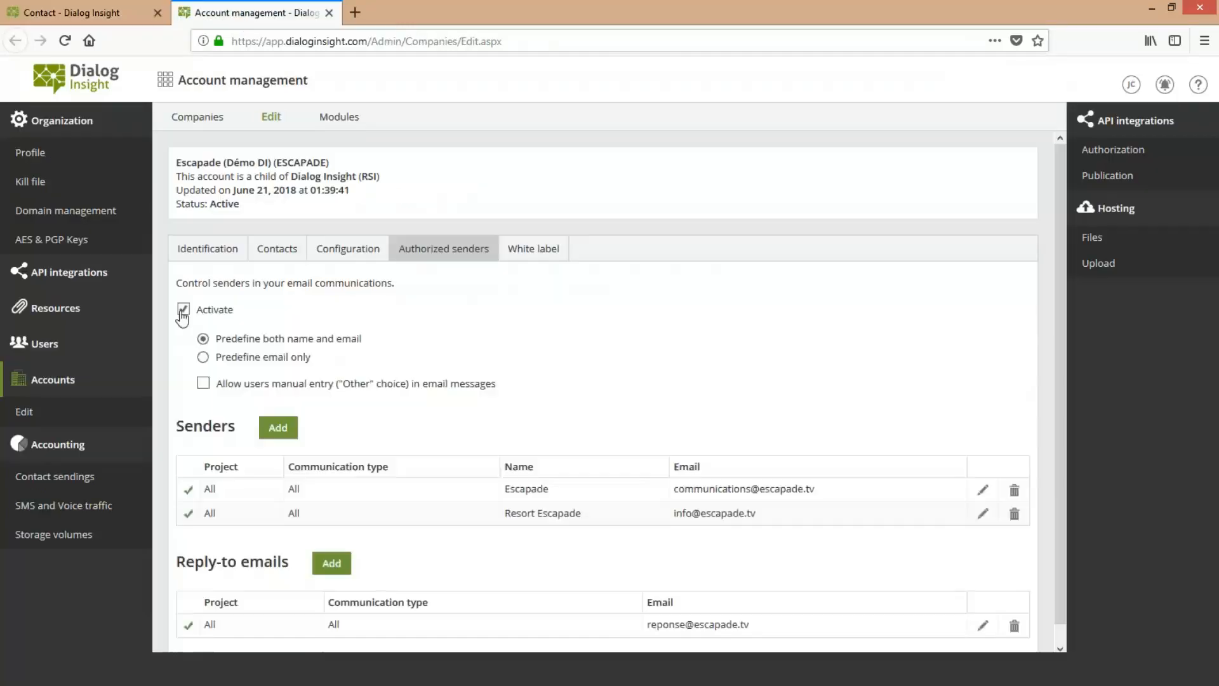
{"action": "left_click", "coordinate": [85, 12]}
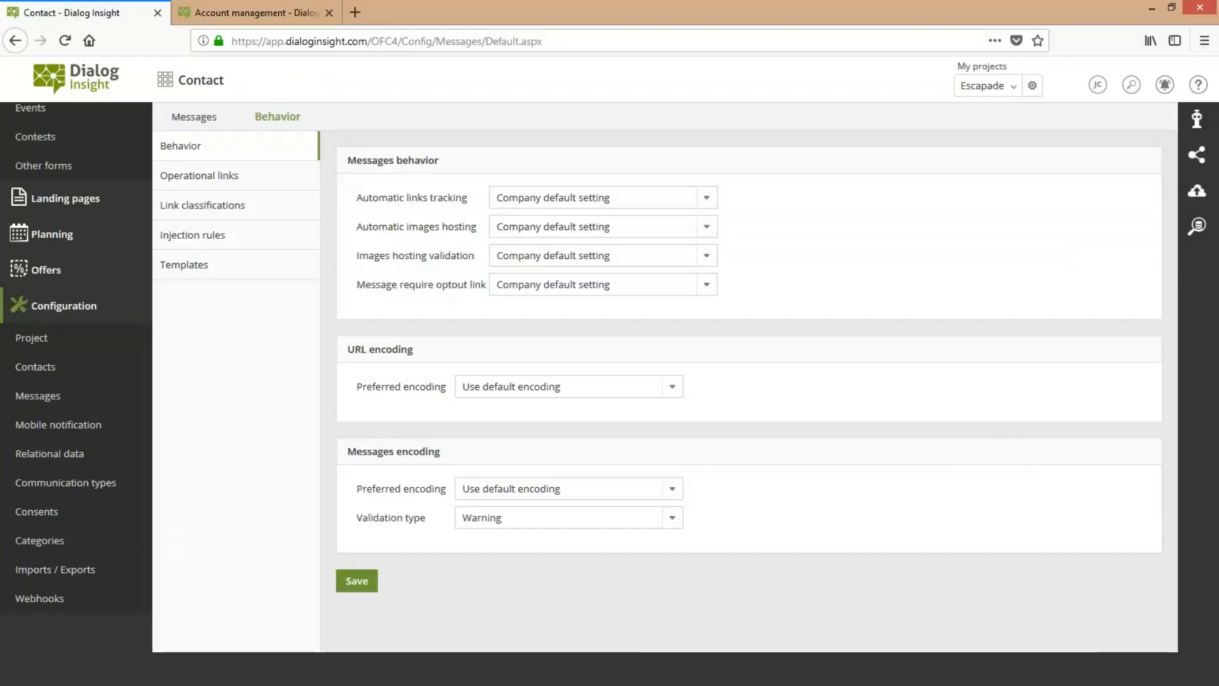
{"action": "mouse_move", "coordinate": [628, 670]}
{"action": "left_click", "coordinate": [685, 581]}
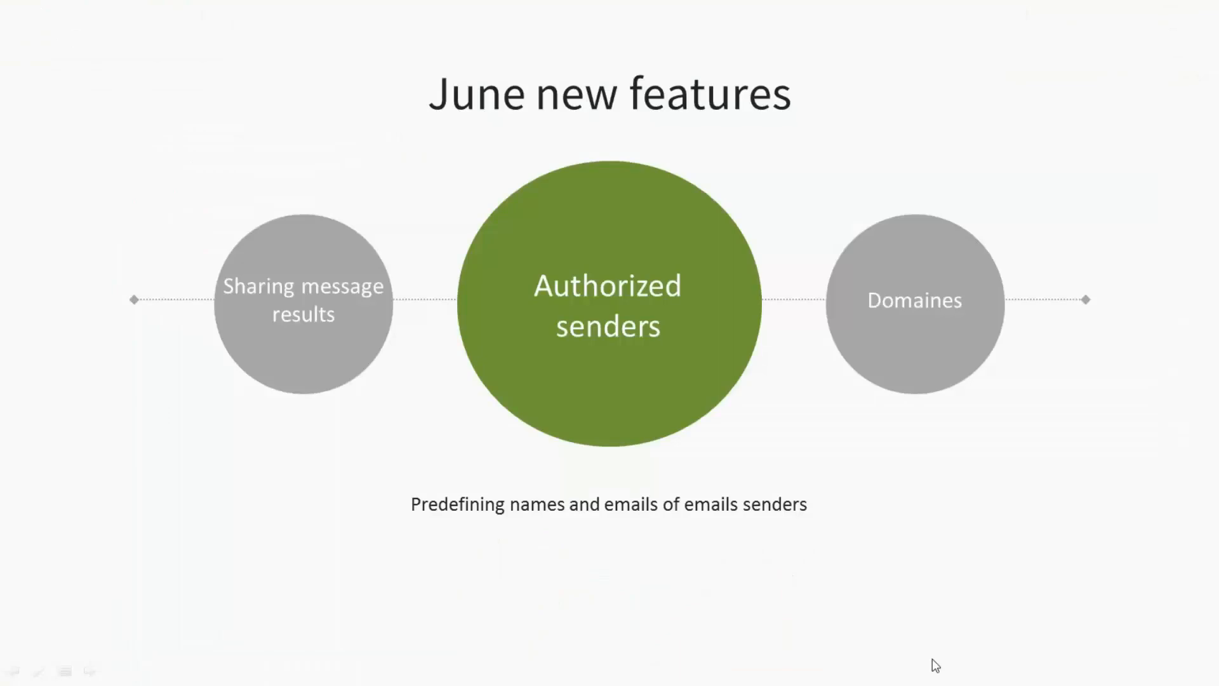
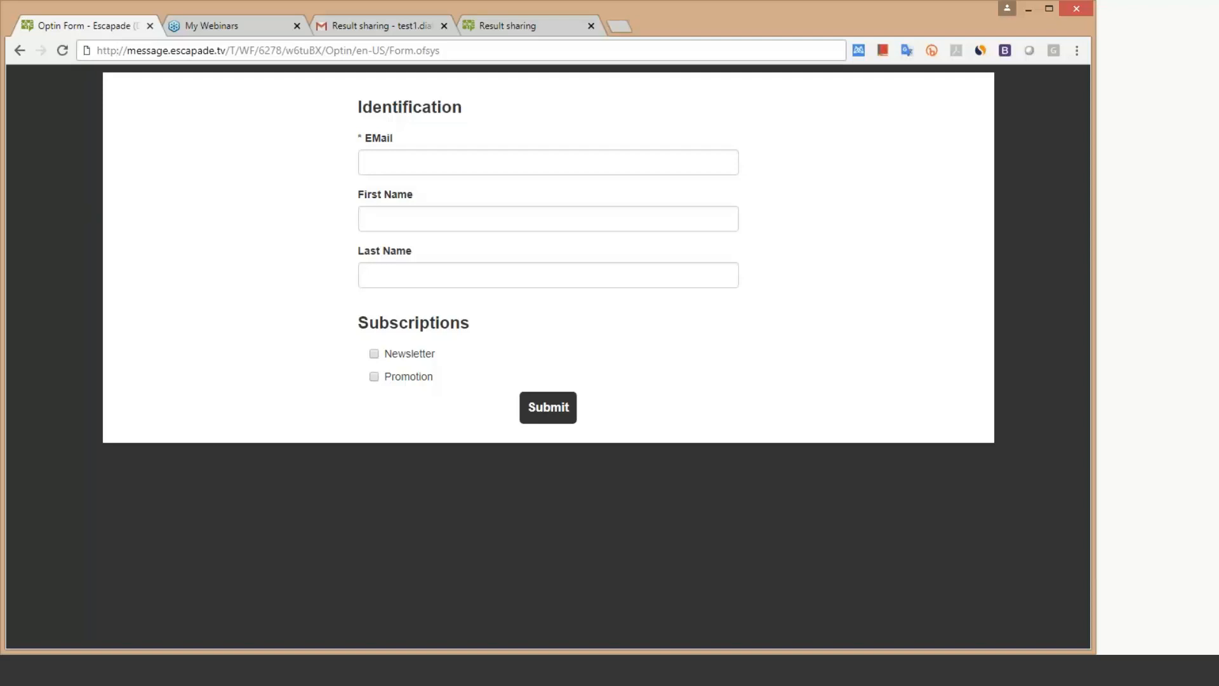
Step: Switch back to Dialog Insight in Firefox, open Account management's Domain management page, and highlight the promo.escapade.tv domain
{"action": "left_click", "coordinate": [264, 670]}
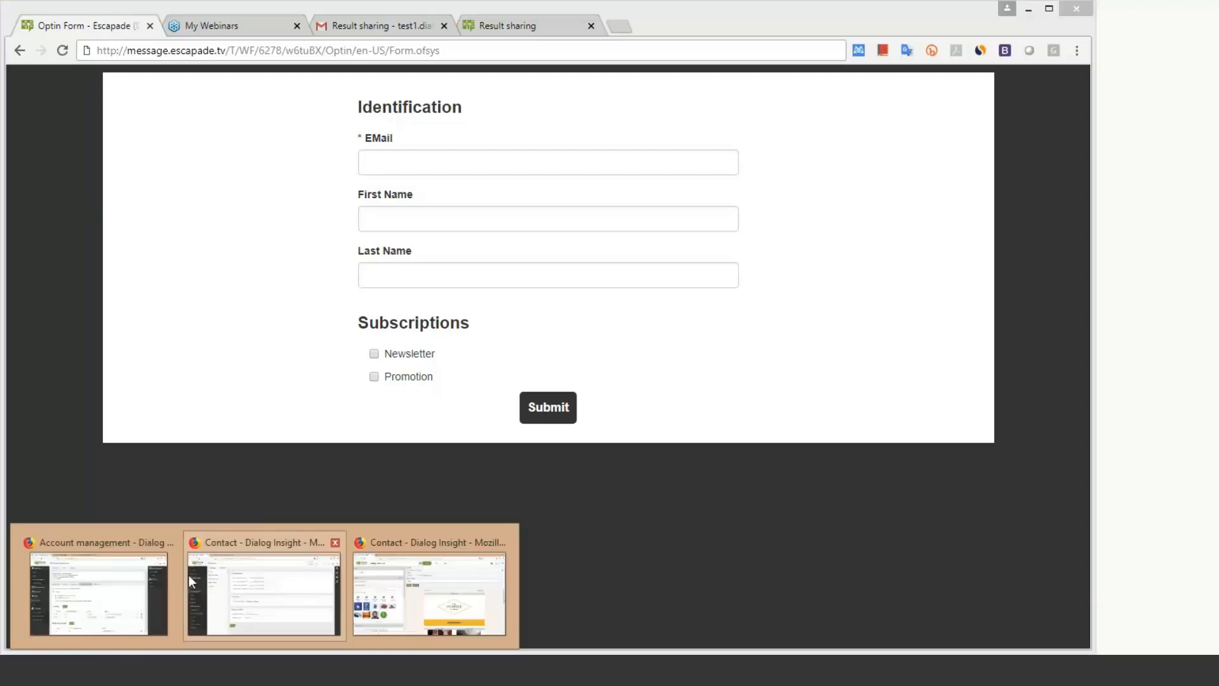
{"action": "left_click", "coordinate": [135, 578]}
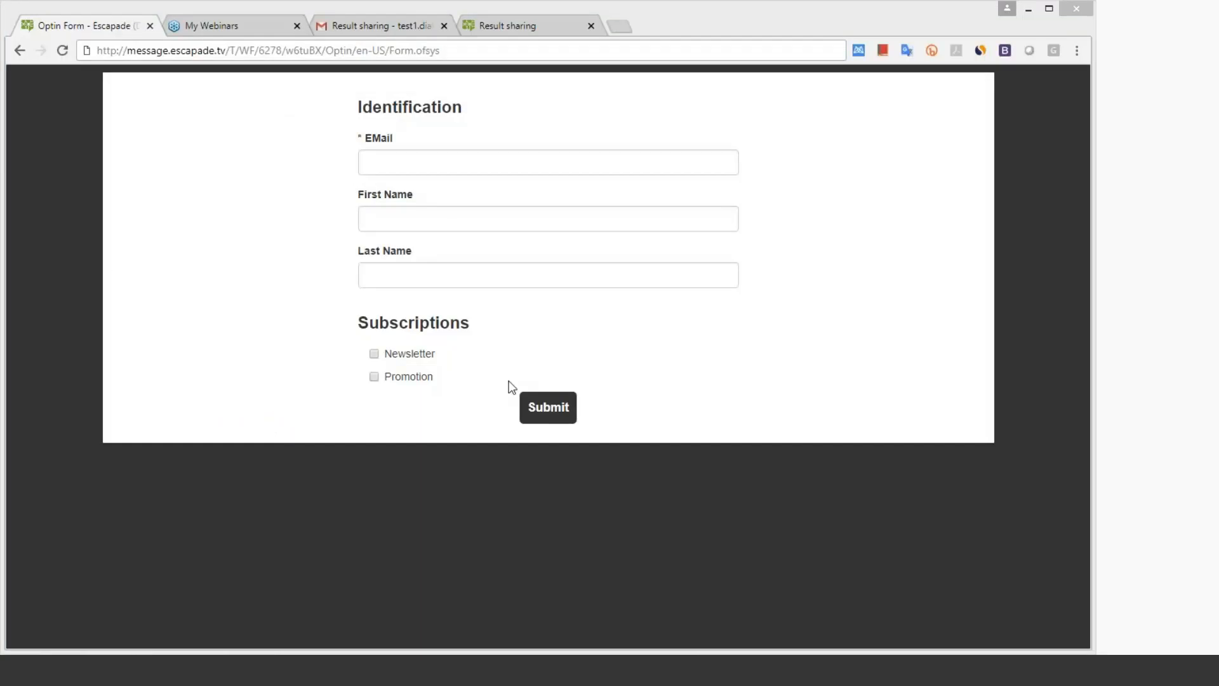
{"action": "left_click", "coordinate": [265, 669]}
{"action": "left_click", "coordinate": [272, 606]}
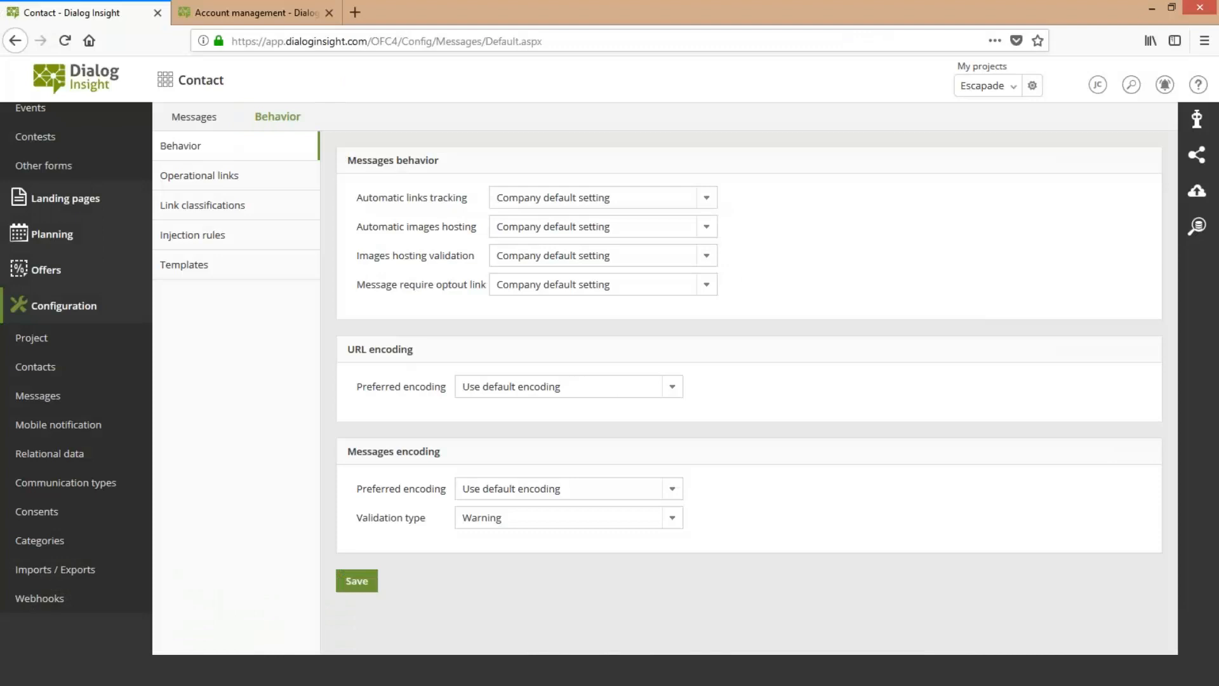
{"action": "left_click", "coordinate": [165, 79]}
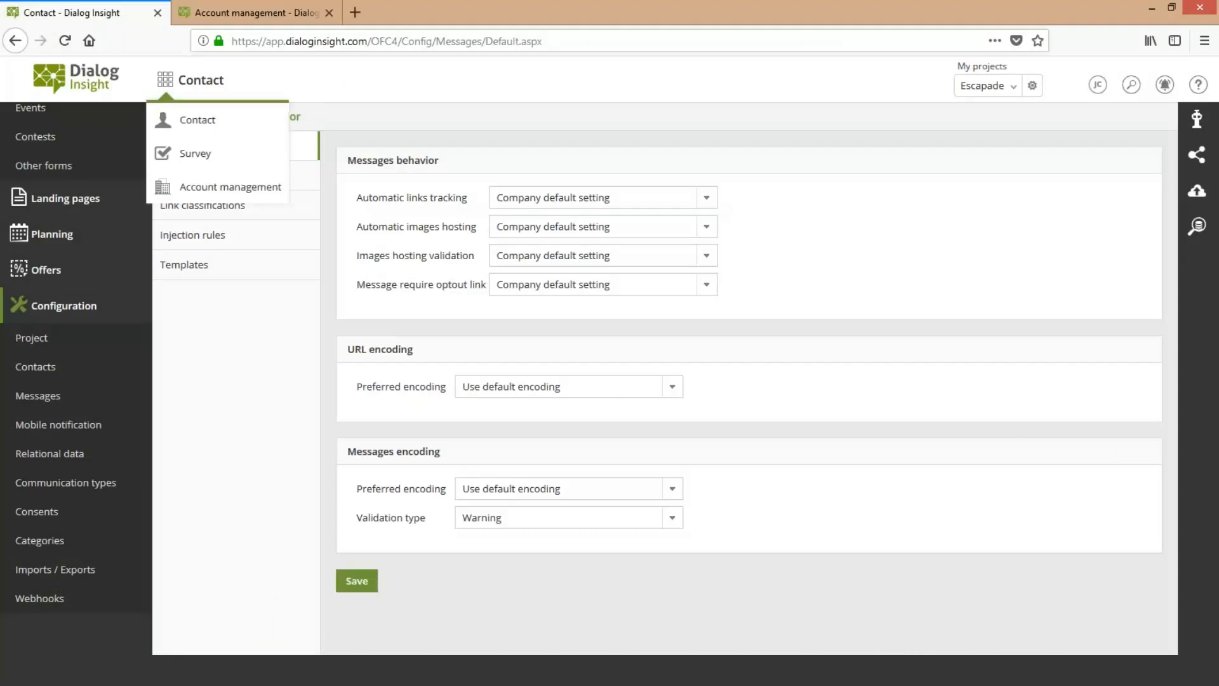
{"action": "left_click", "coordinate": [207, 186]}
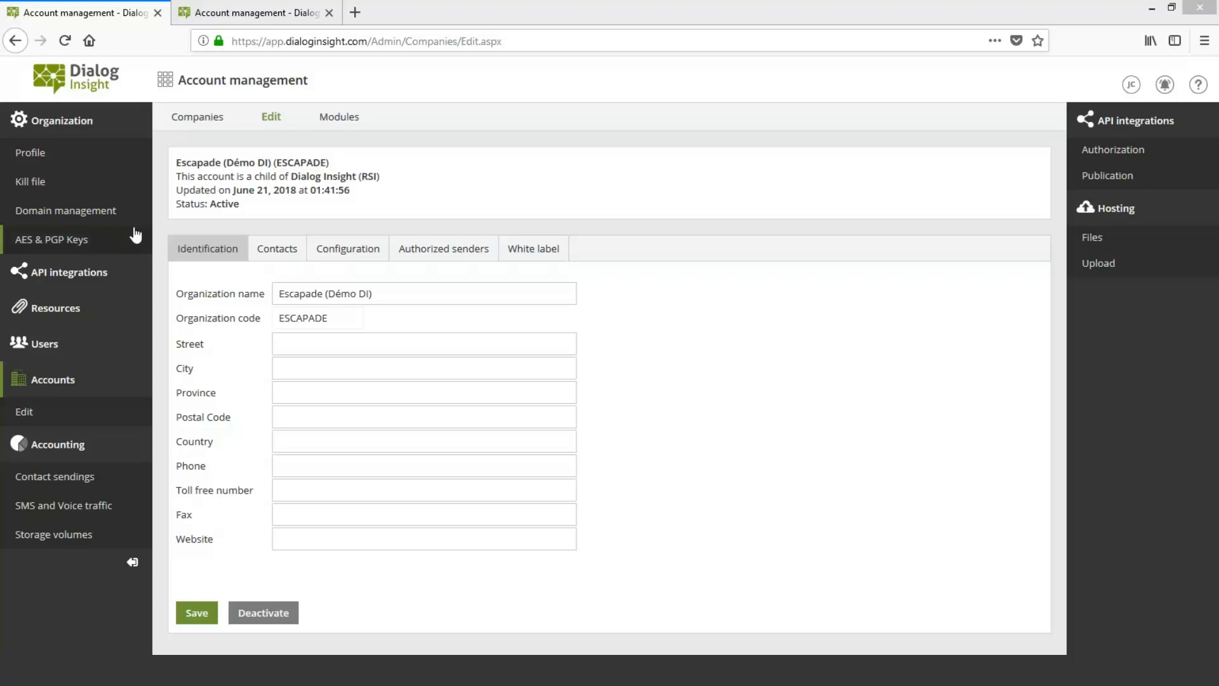
{"action": "left_click", "coordinate": [89, 217]}
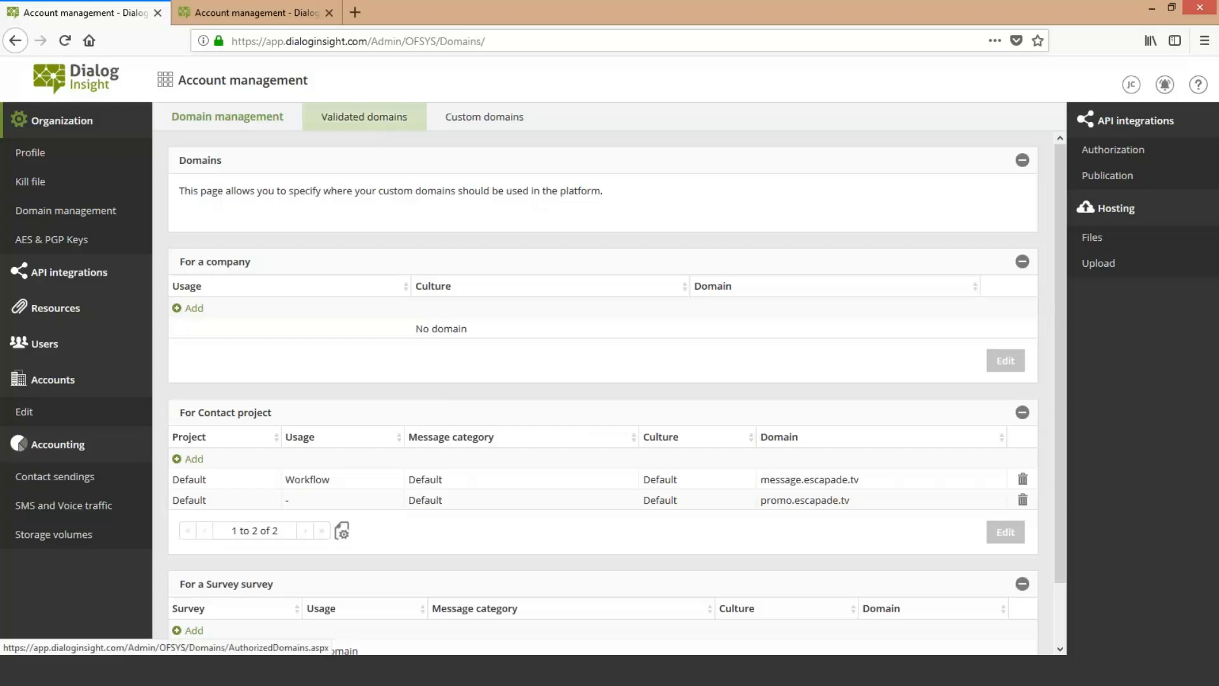
{"action": "left_click_drag", "start_coordinate": [761, 500], "coordinate": [848, 500]}
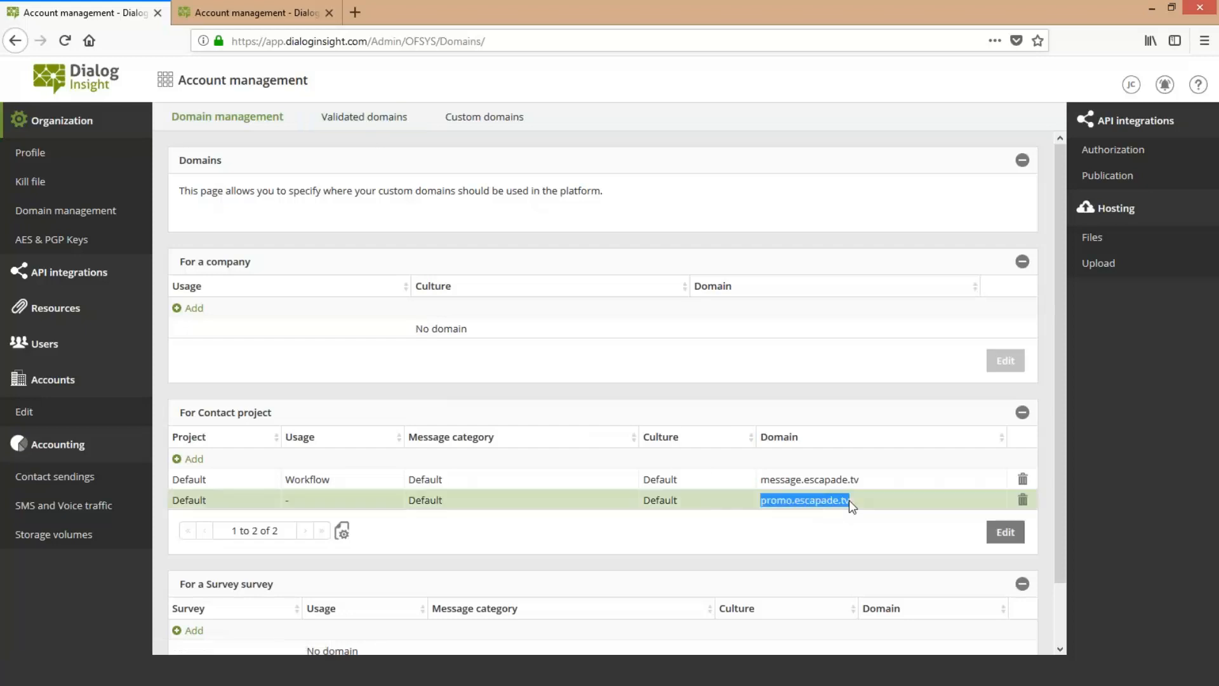
Step: Add promo.escapade.tv as a domain to validate, view the File validation instructions, and postpone the validation
{"action": "left_click", "coordinate": [359, 121]}
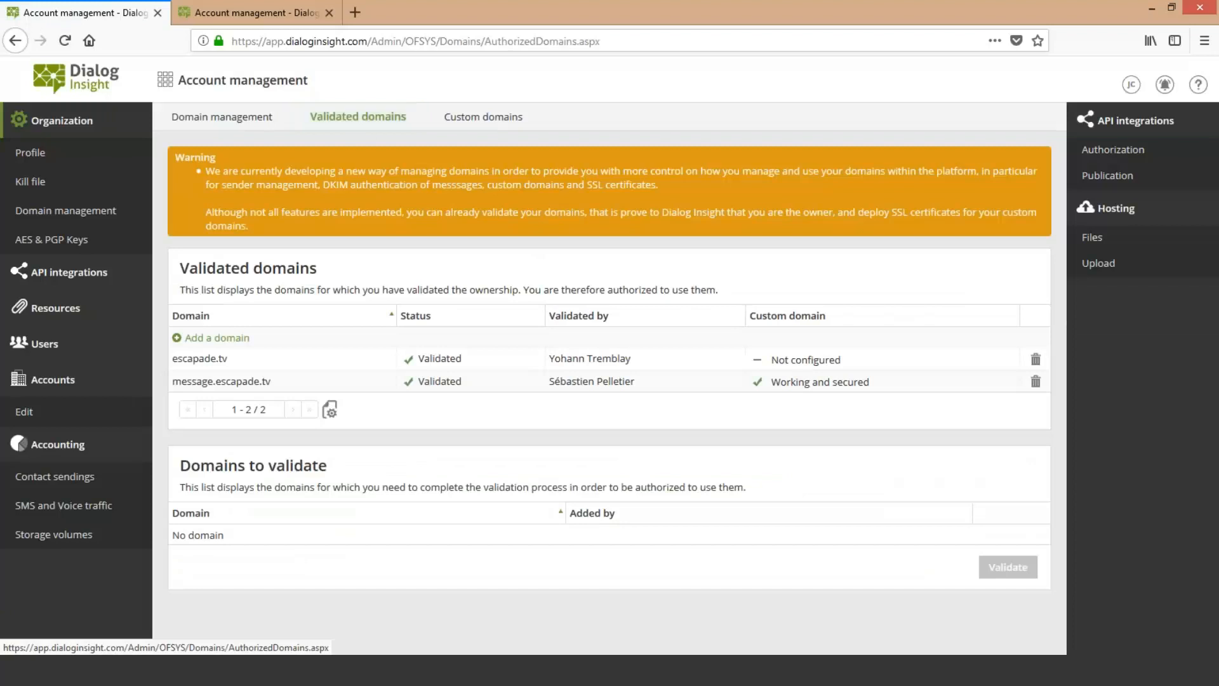
{"action": "left_click", "coordinate": [217, 339]}
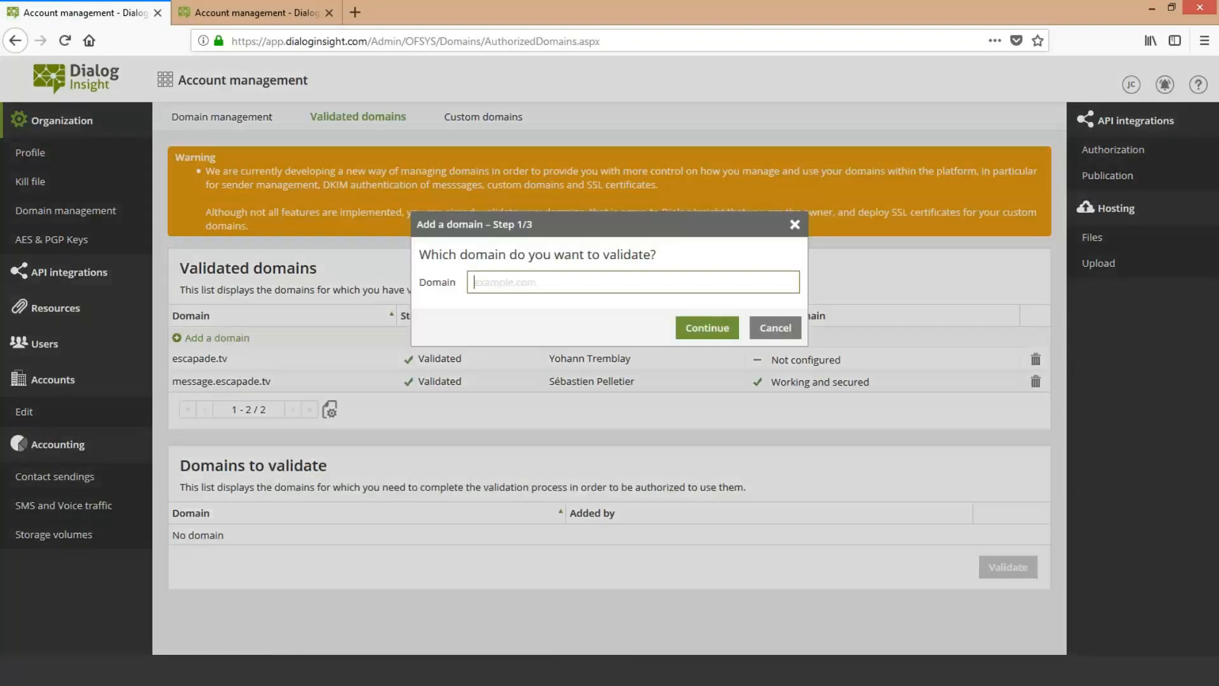
{"action": "type", "text": "promo.escapade.tv"}
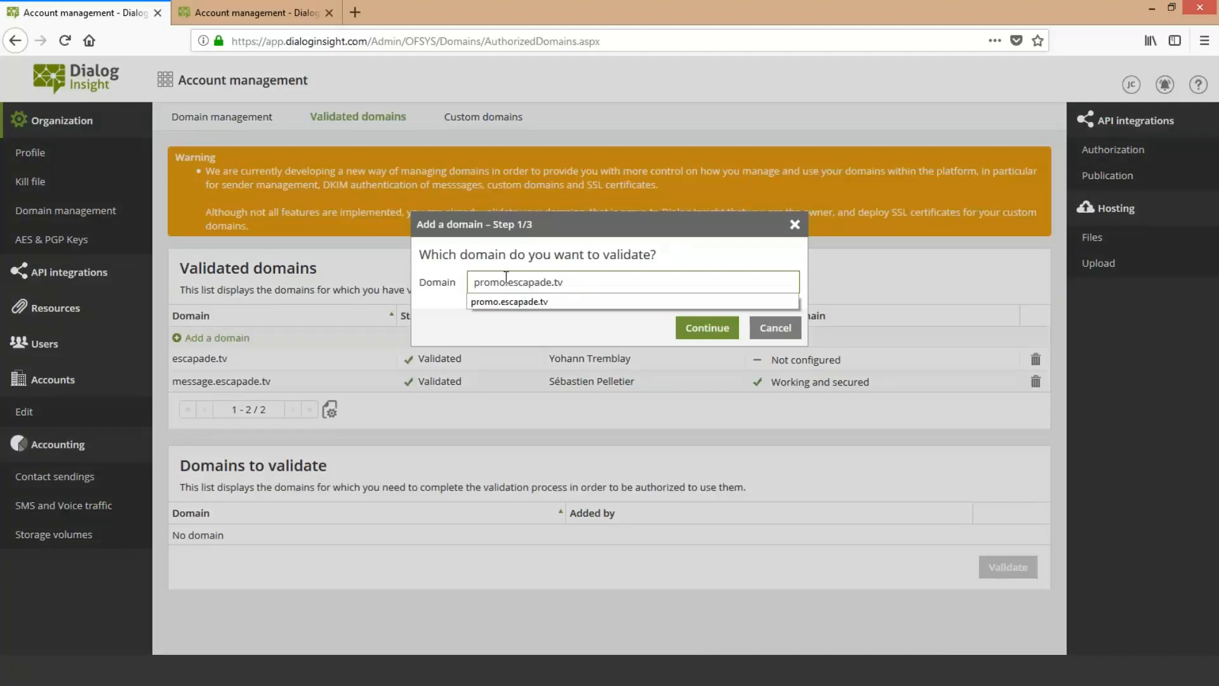
{"action": "left_click", "coordinate": [476, 282]}
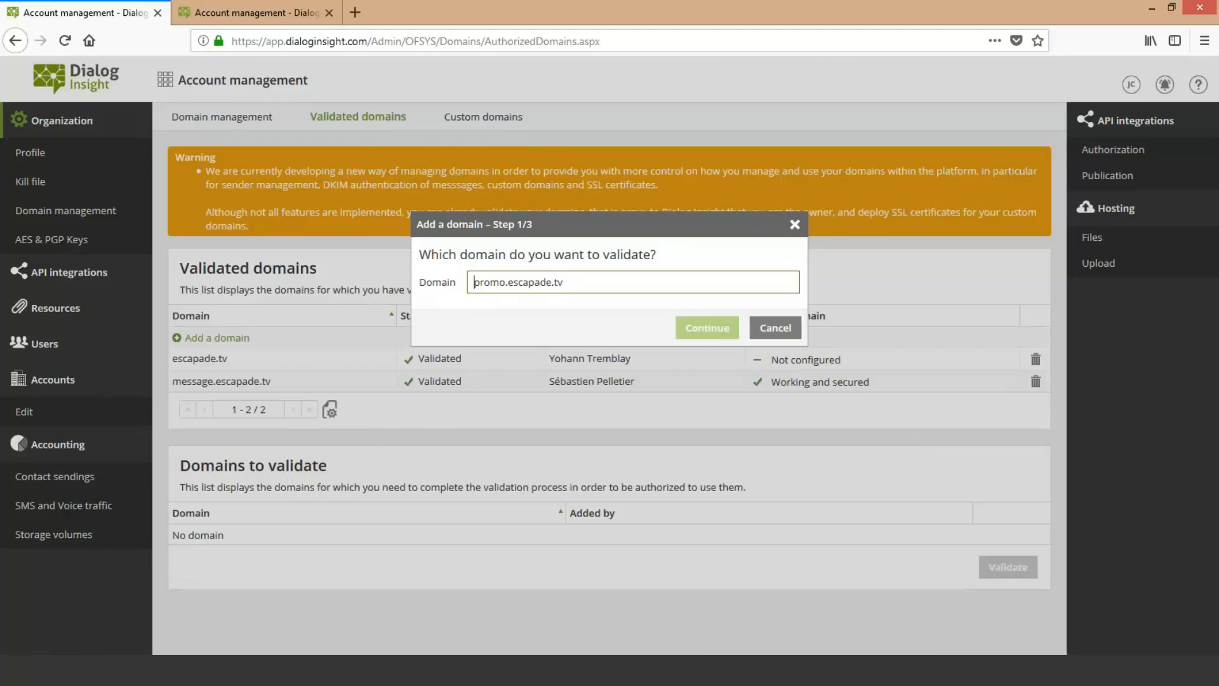
{"action": "left_click", "coordinate": [694, 331]}
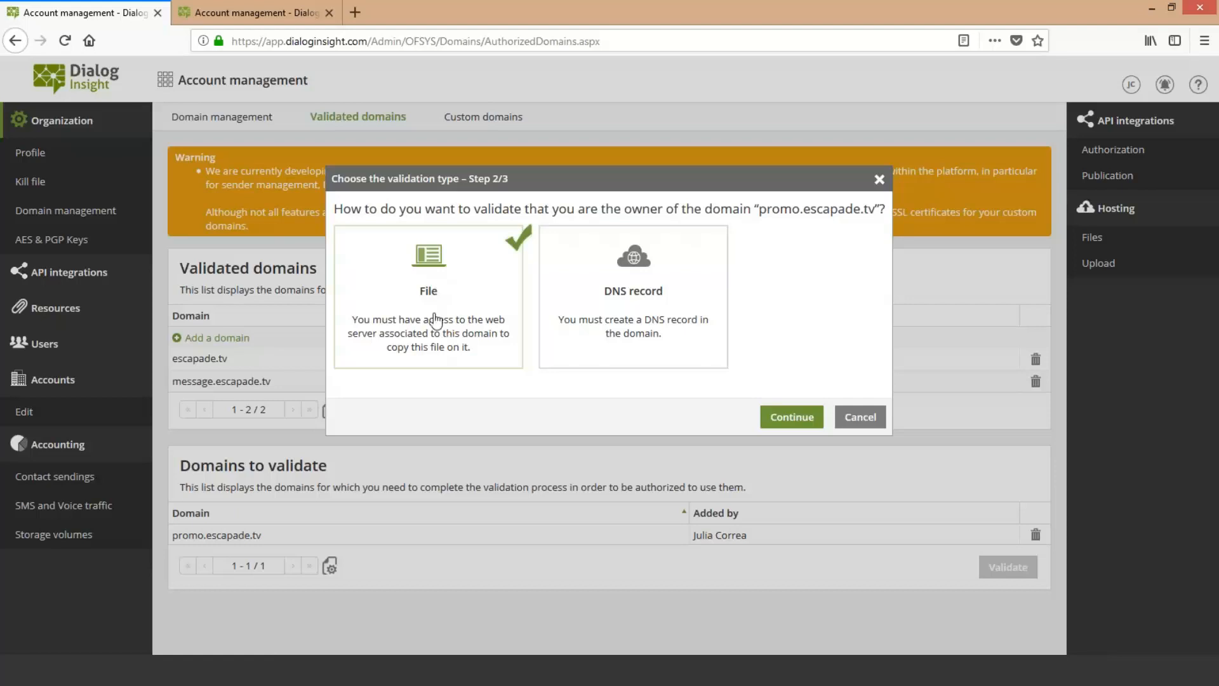
{"action": "left_click", "coordinate": [801, 420]}
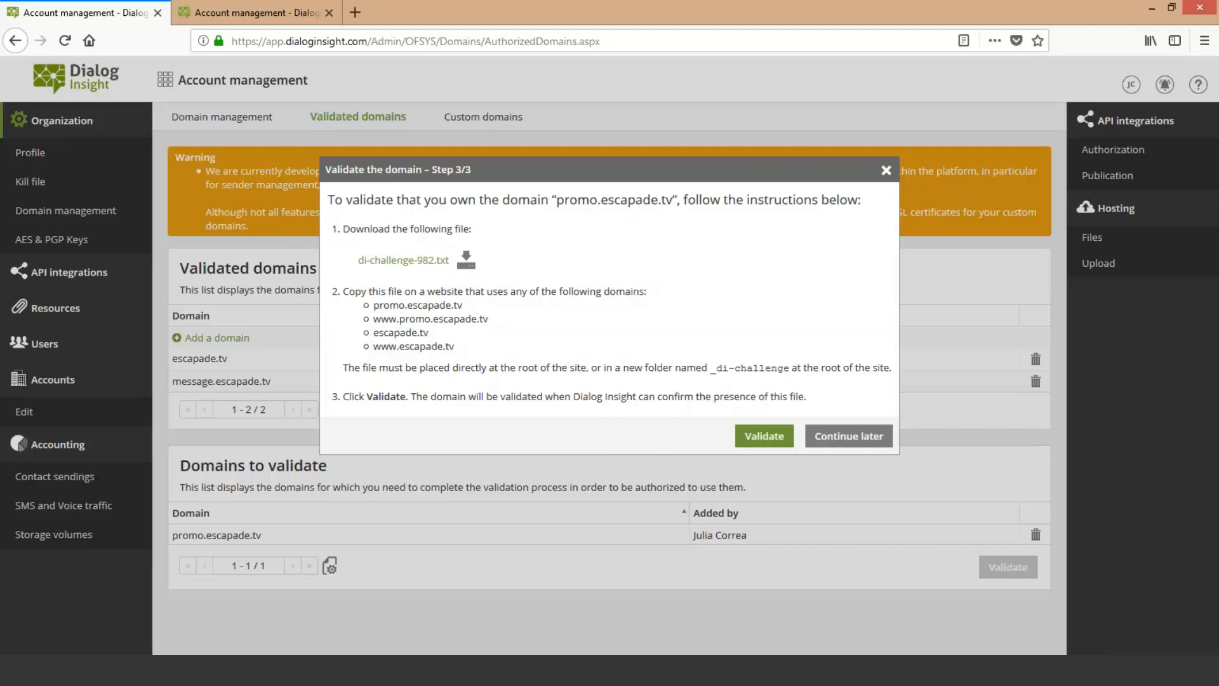
{"action": "left_click", "coordinate": [837, 437]}
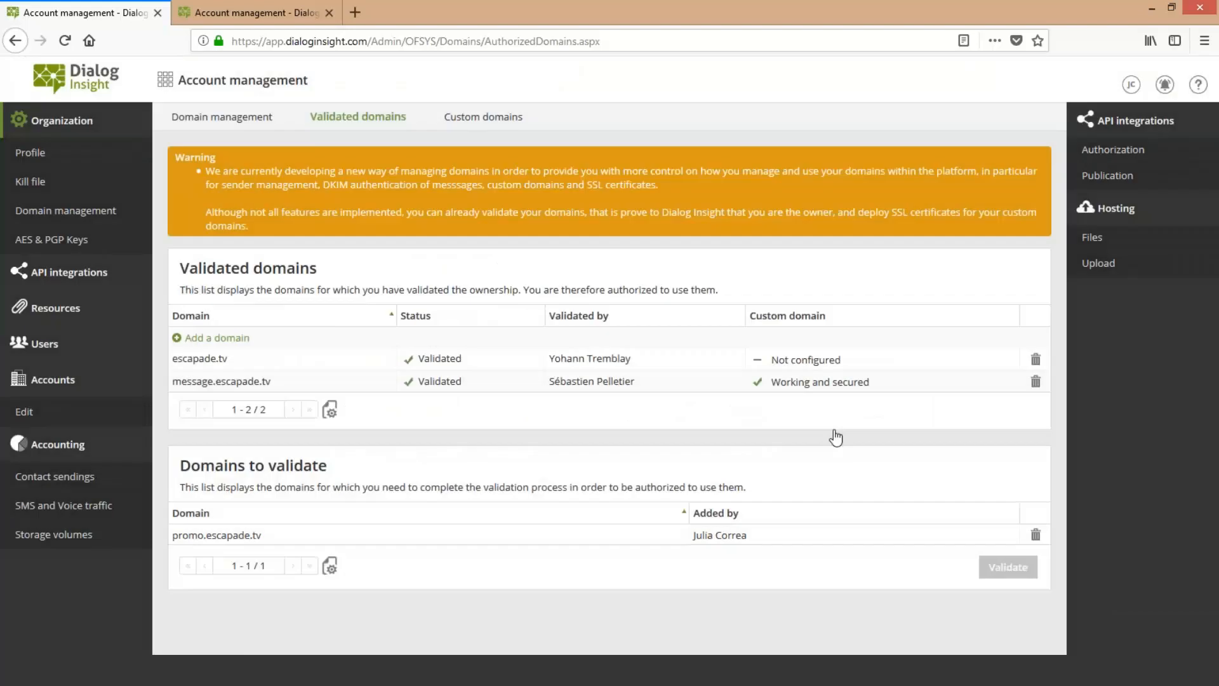
Step: Validate ownership of the pending domain promo.escapade.tv with the DNS record method
{"action": "double_click", "coordinate": [703, 536]}
{"action": "left_click", "coordinate": [605, 302]}
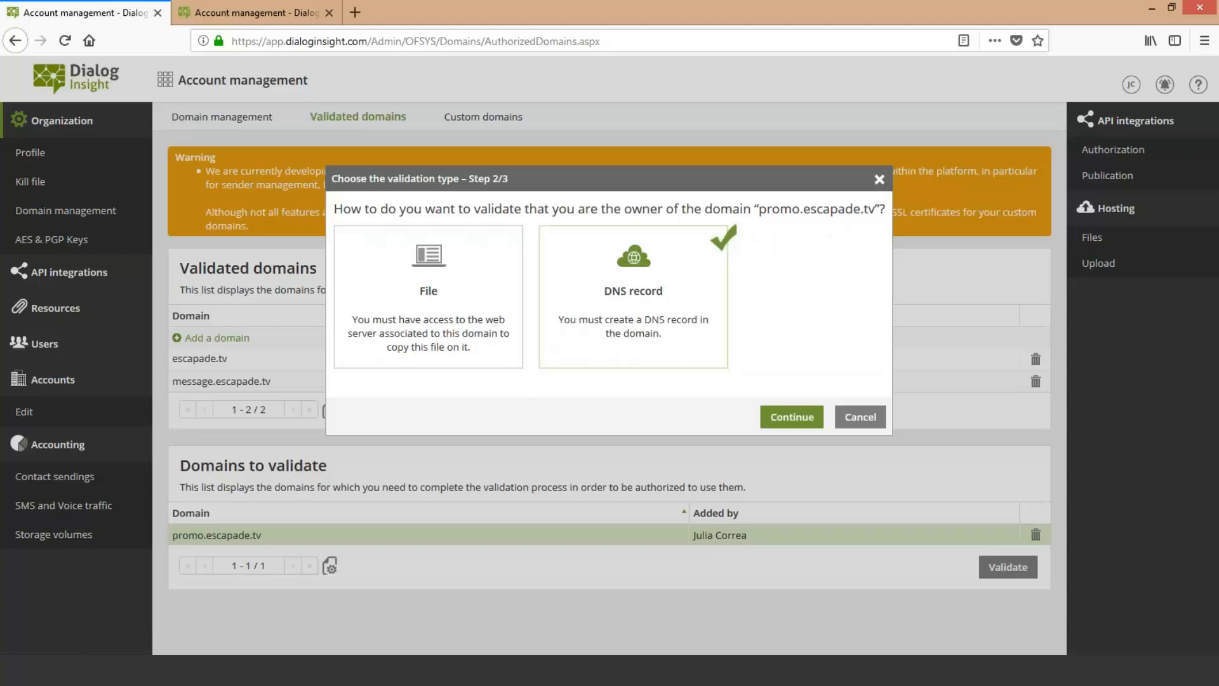
{"action": "left_click", "coordinate": [786, 421]}
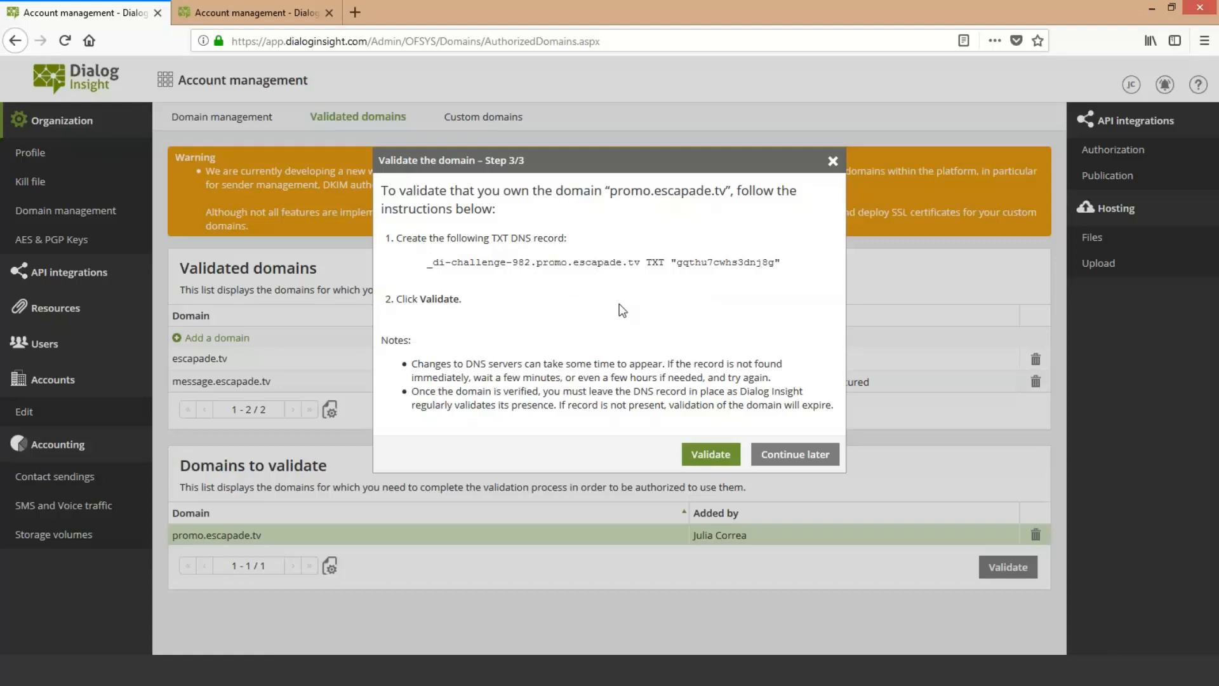
{"action": "left_click", "coordinate": [706, 459]}
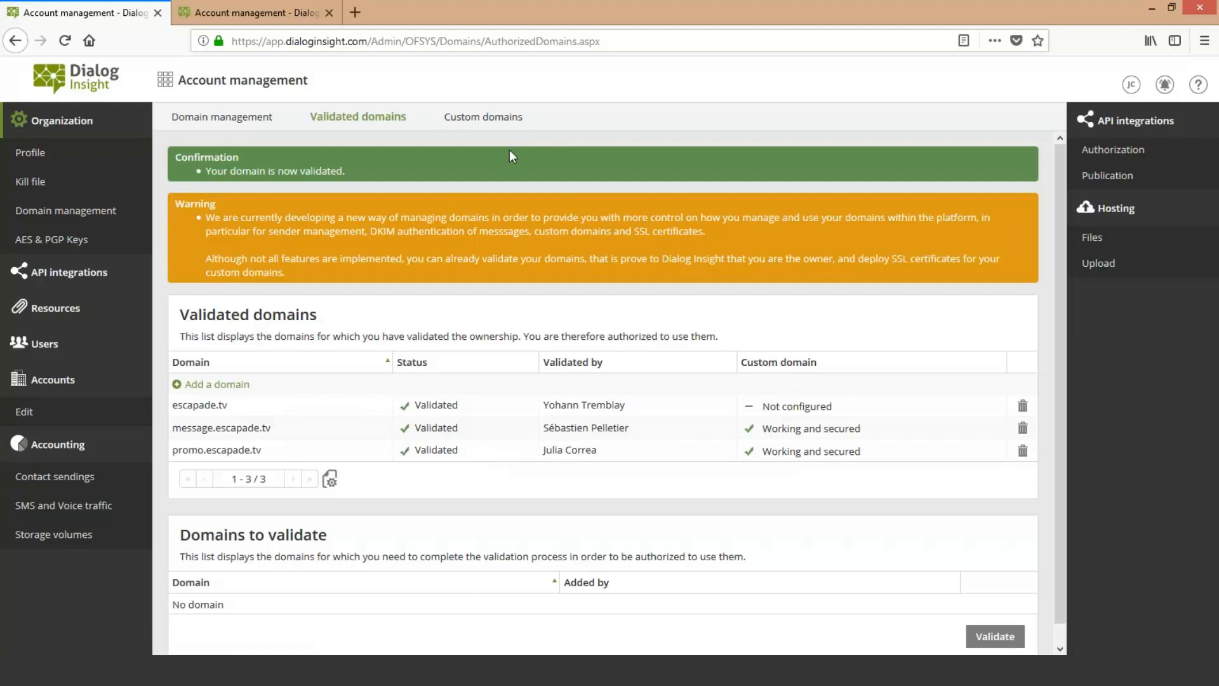
Step: Add escapade.tv as a custom domain, validate its DNS record, and close the setup
{"action": "left_click", "coordinate": [497, 127]}
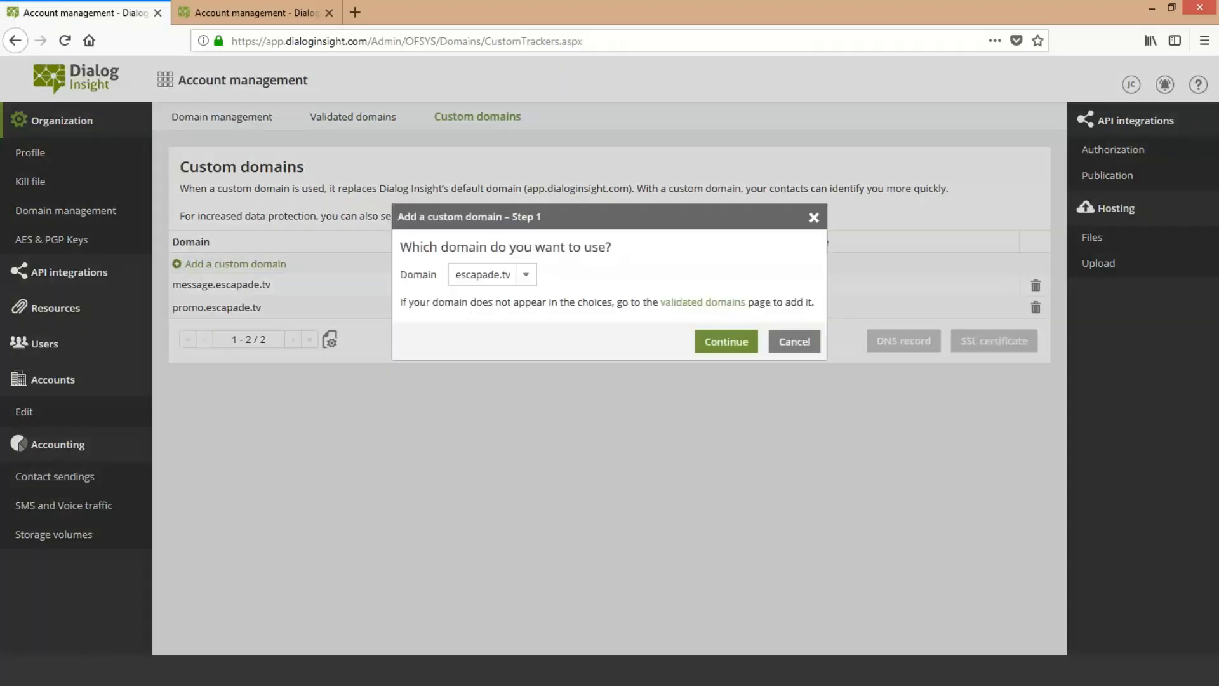
{"action": "left_click", "coordinate": [525, 277]}
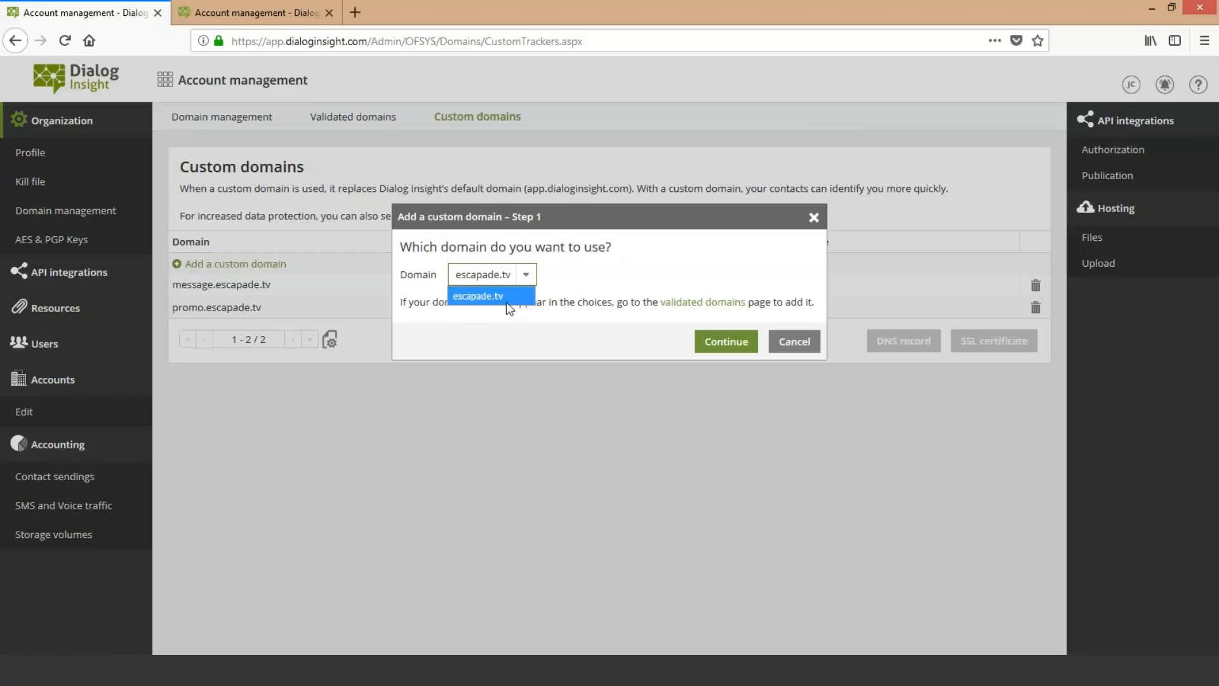
{"action": "left_click", "coordinate": [496, 296]}
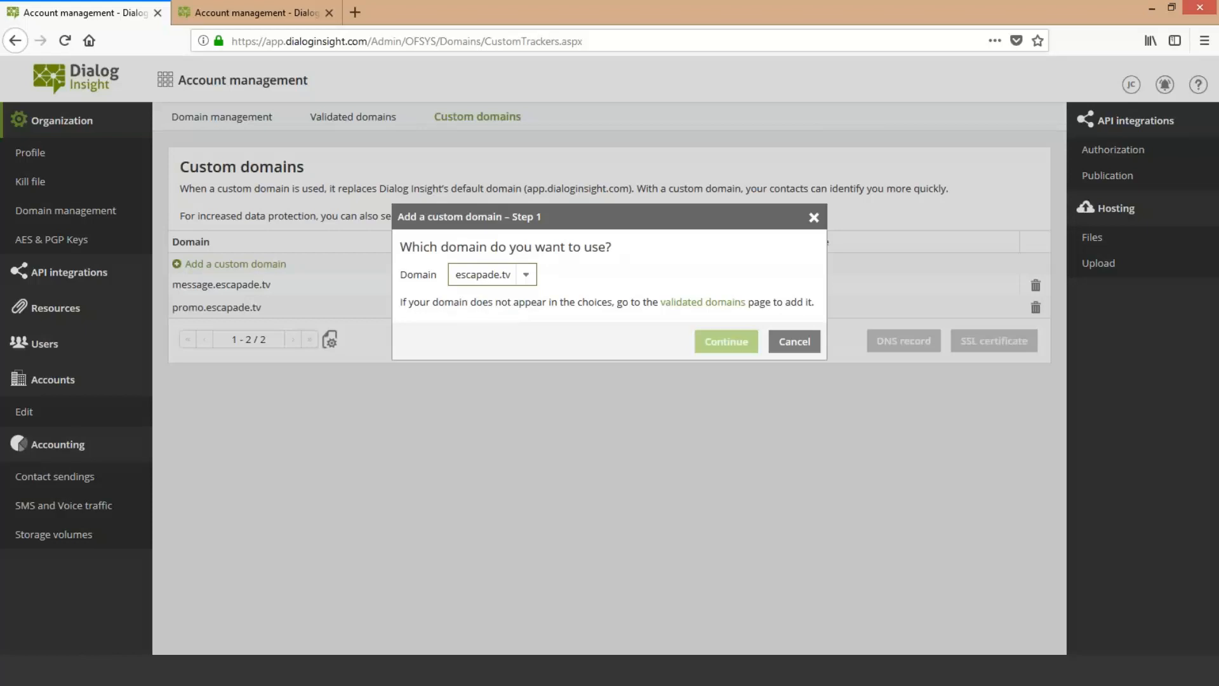
{"action": "left_click", "coordinate": [736, 343]}
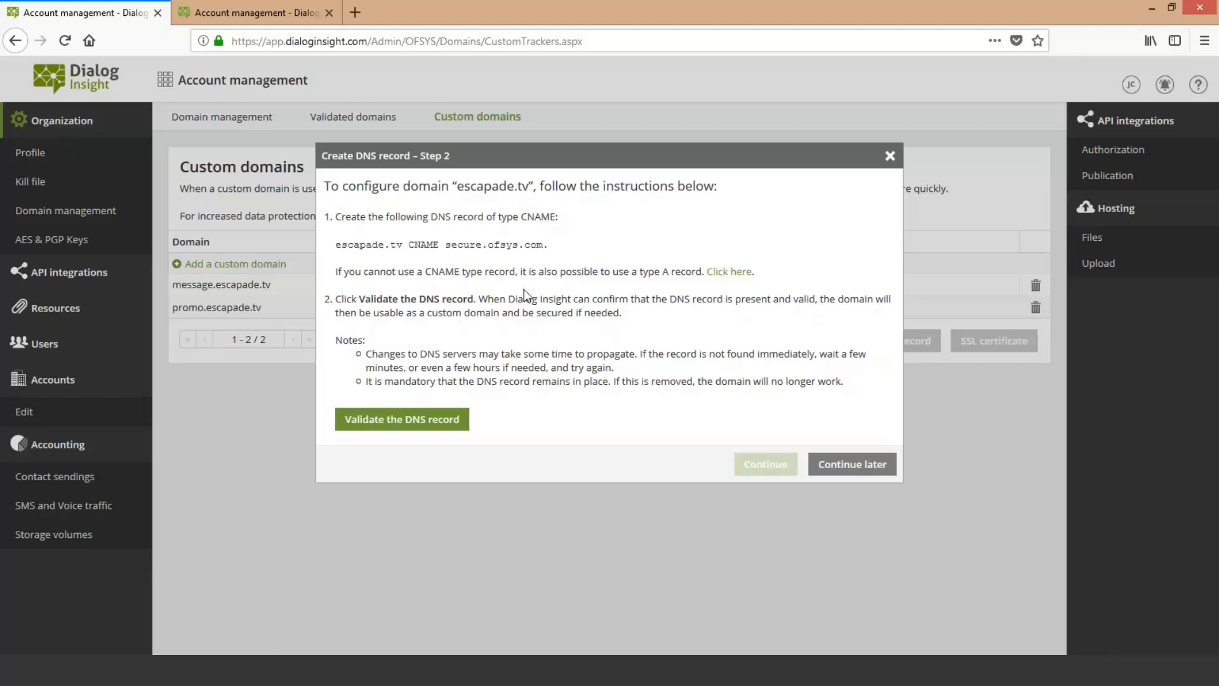
{"action": "left_click", "coordinate": [393, 422]}
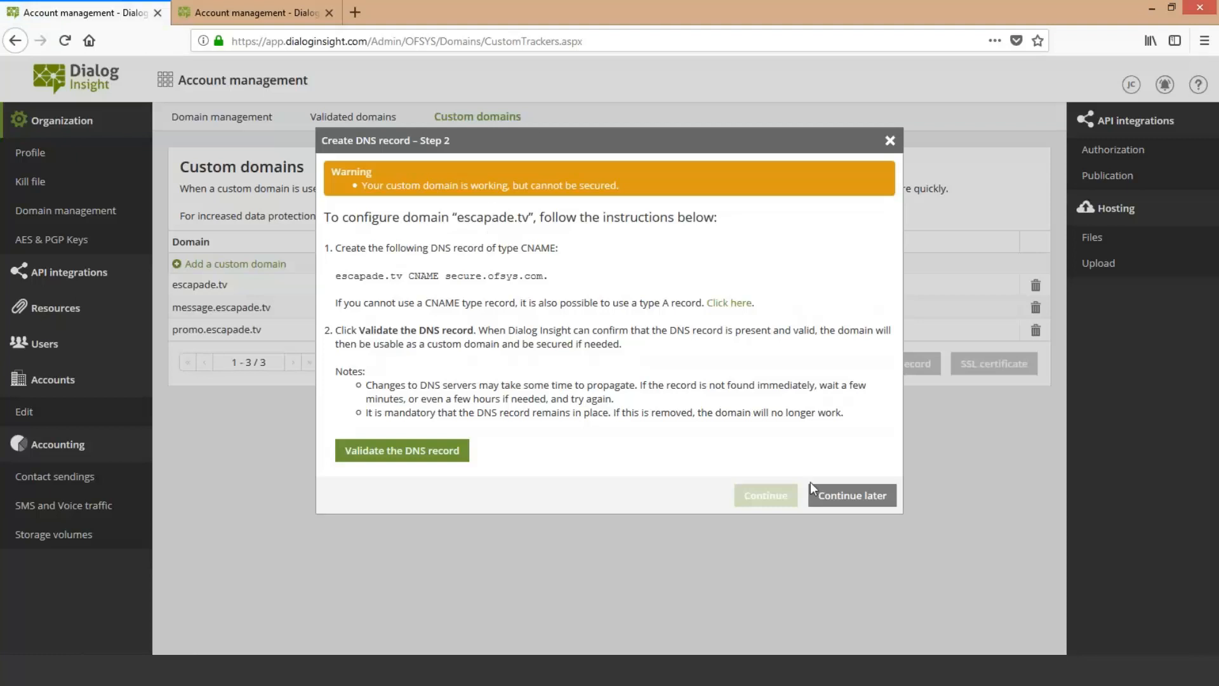
{"action": "left_click", "coordinate": [424, 459]}
{"action": "left_click", "coordinate": [888, 141]}
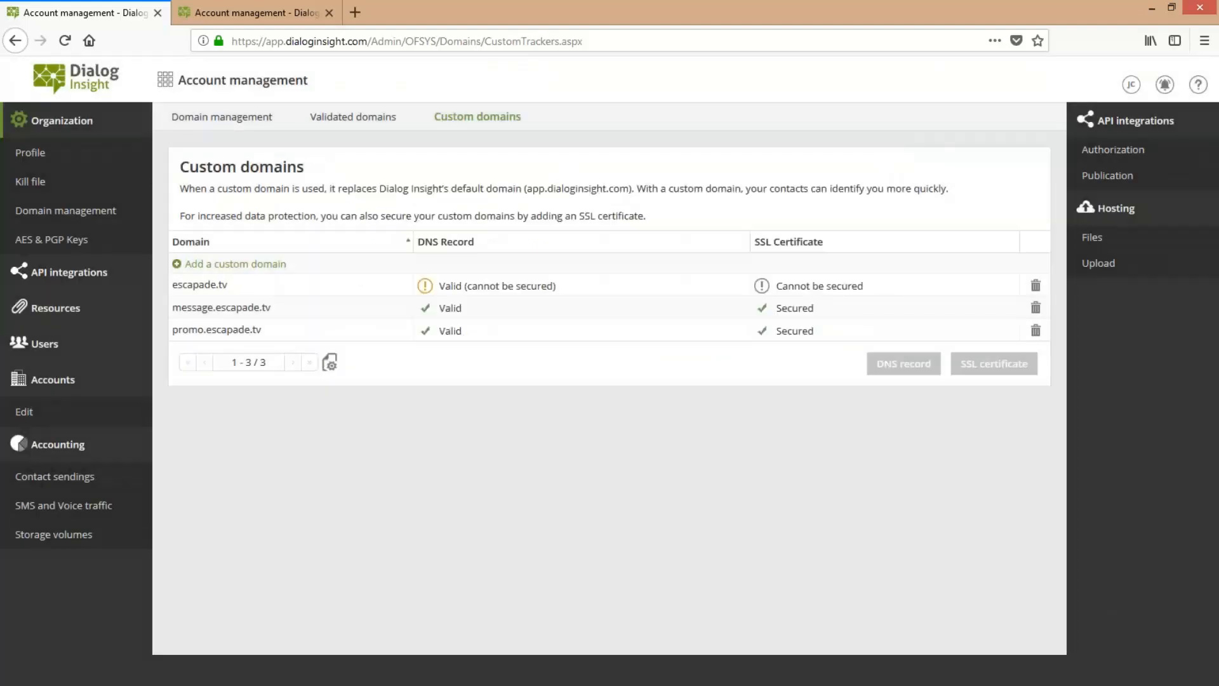
Step: Secure the custom domain promo.escapade.tv with the "Do it for me (Recommended)" SSL option, after trying "Use my own certificate"
{"action": "left_click", "coordinate": [604, 333]}
{"action": "double_click", "coordinate": [604, 334]}
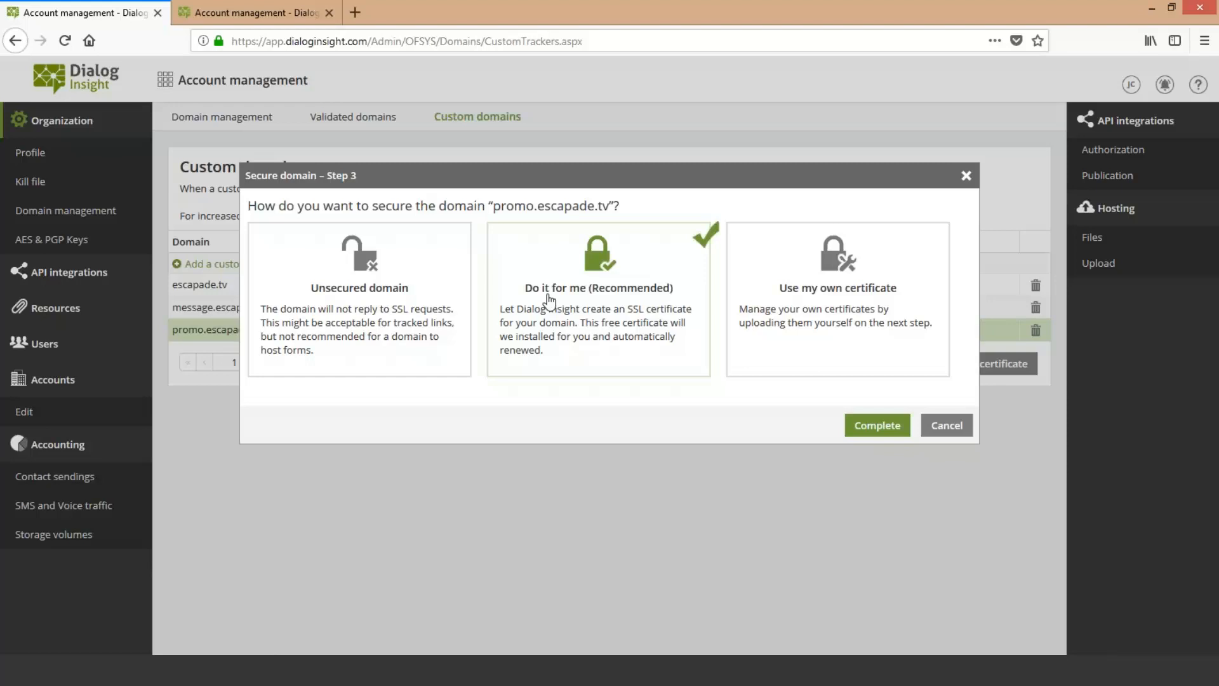
{"action": "left_click", "coordinate": [857, 279]}
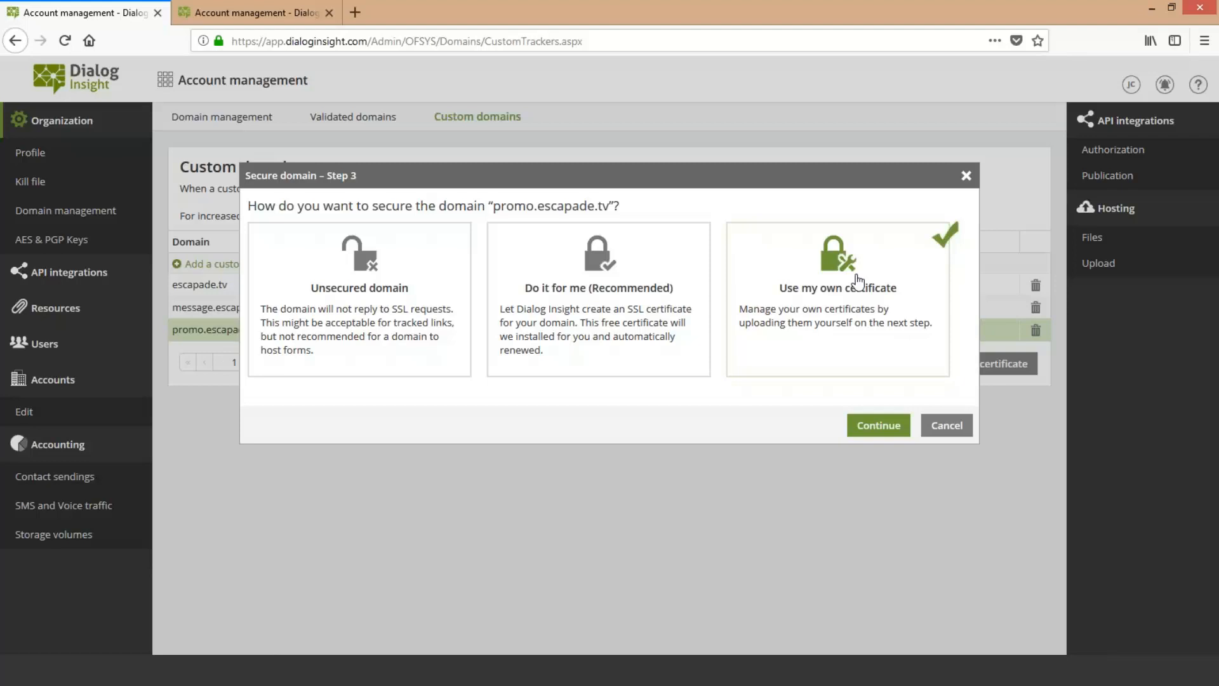
{"action": "left_click", "coordinate": [597, 290]}
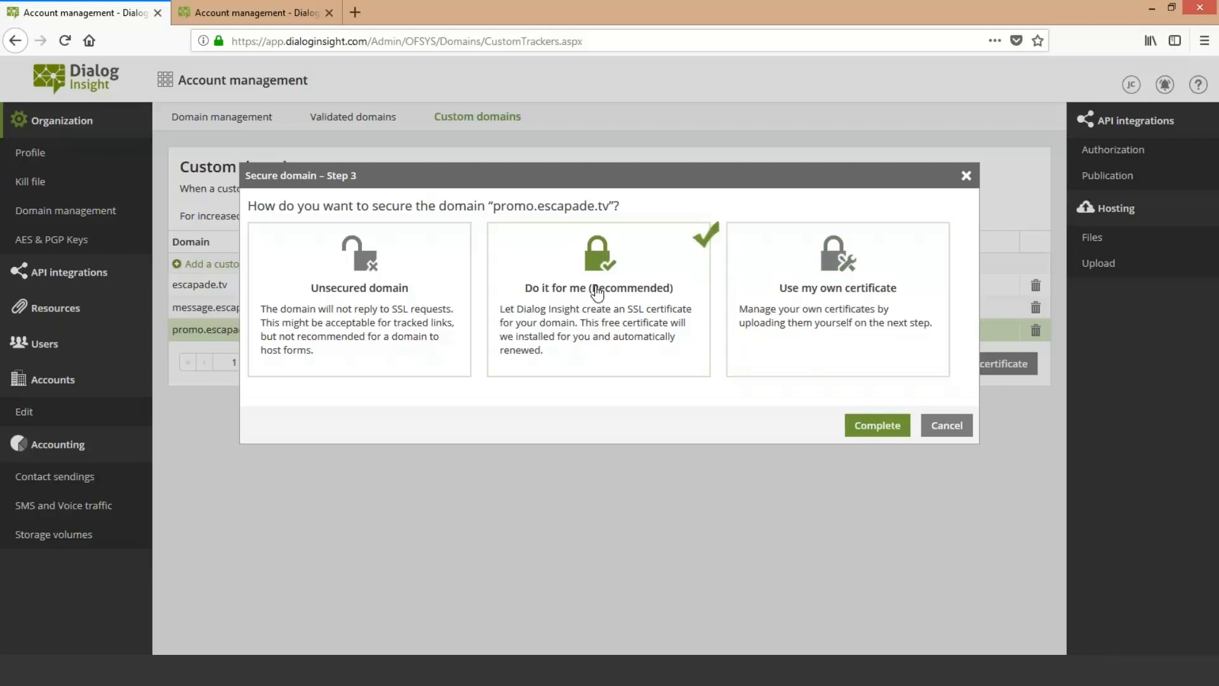
{"action": "left_click", "coordinate": [879, 424]}
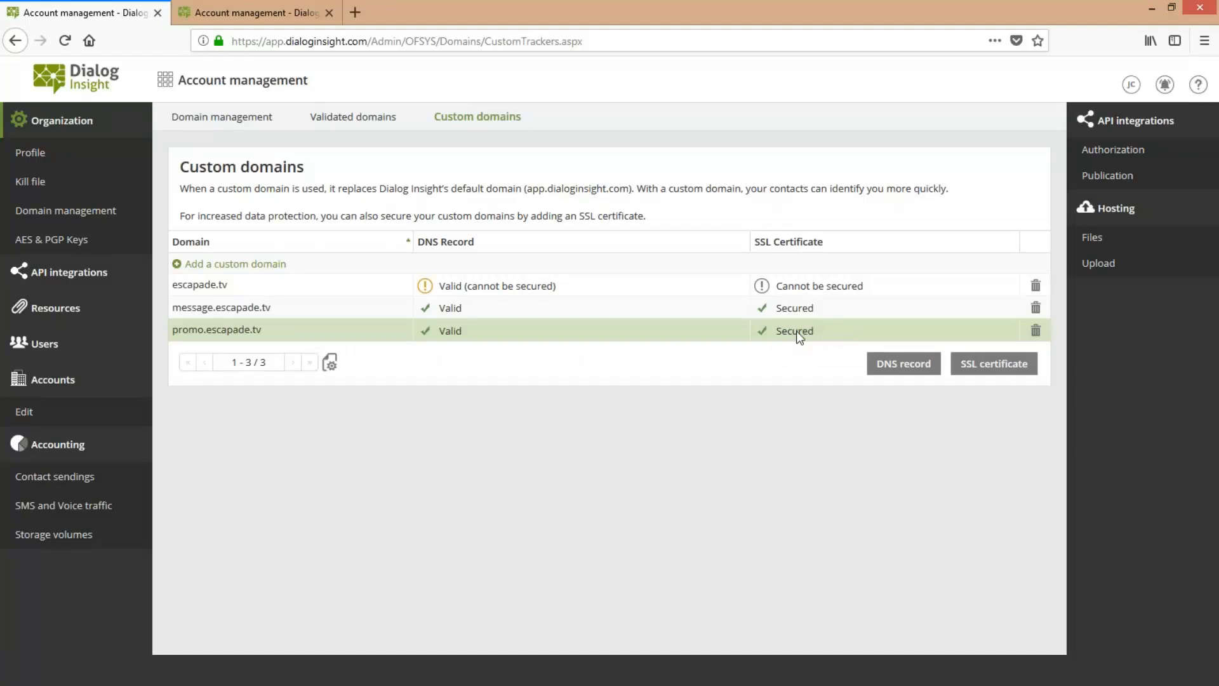
Step: Switch to the Optin Form in Chrome, load its message.escapade.tv address over https to check its security, and return to the presentation
{"action": "left_click", "coordinate": [203, 672]}
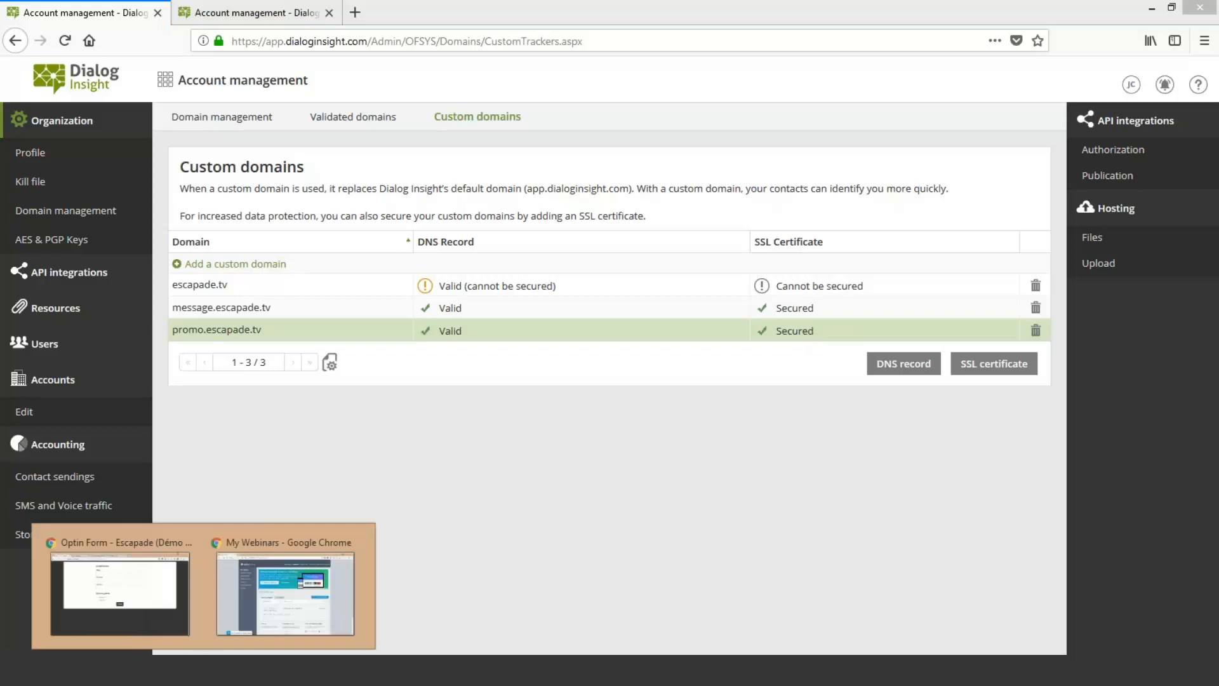
{"action": "left_click", "coordinate": [176, 585]}
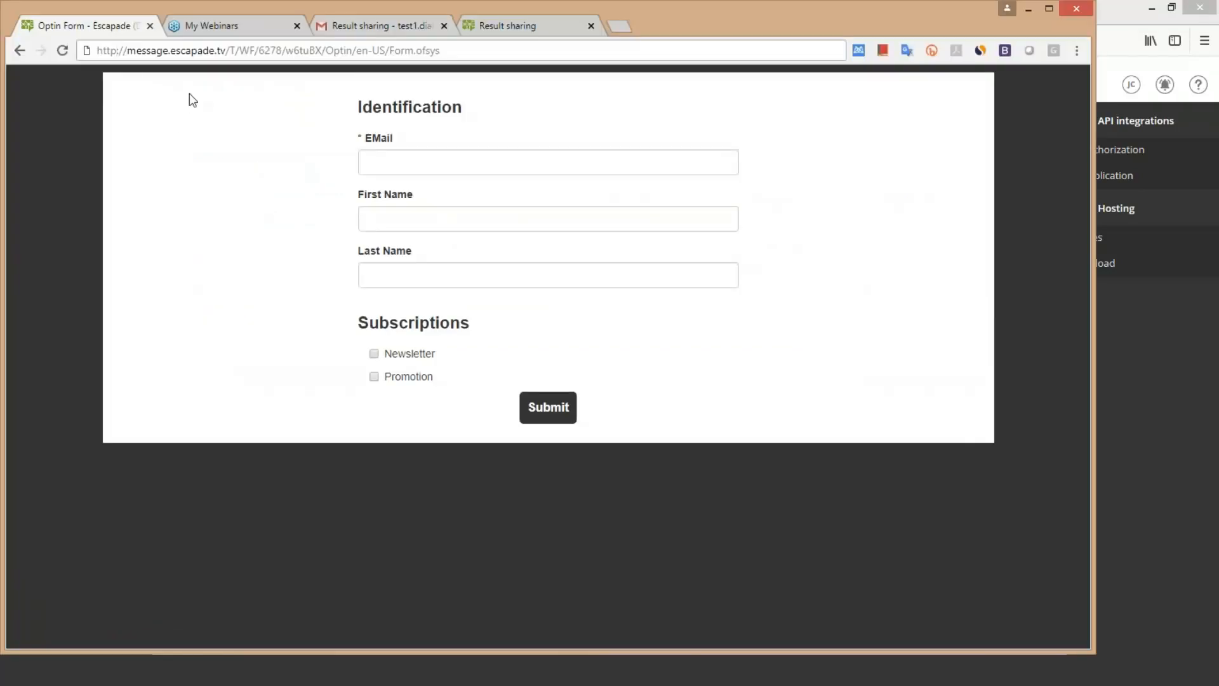
{"action": "type", "text": "s"}
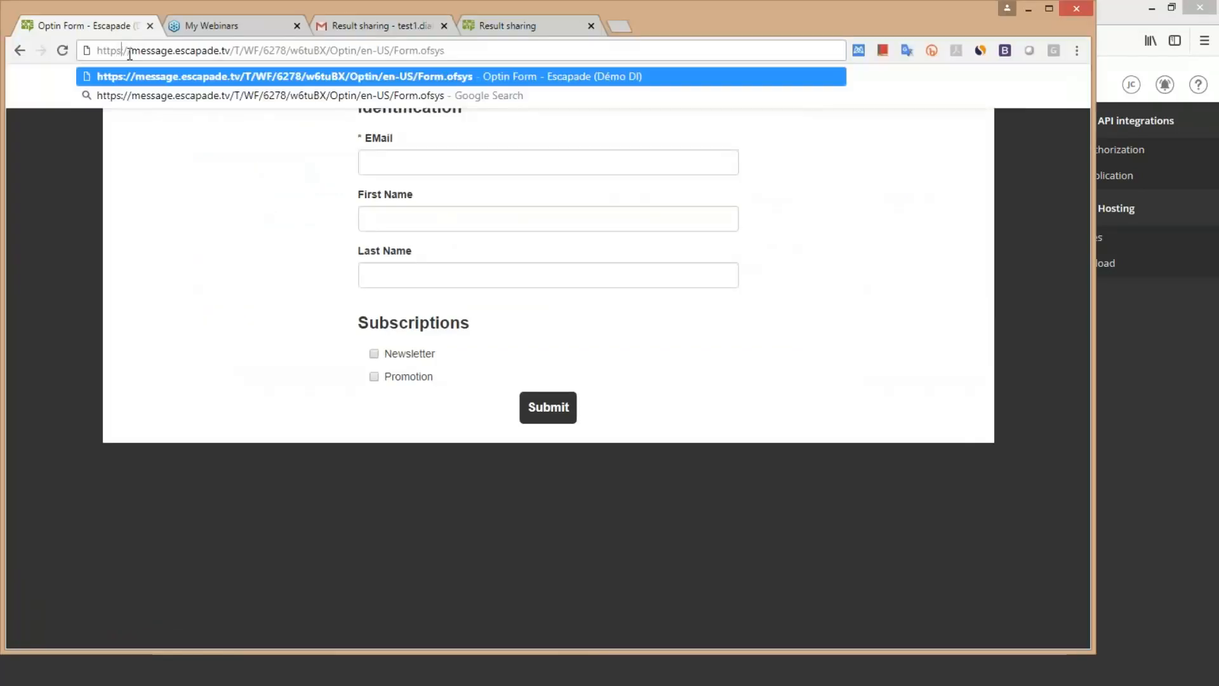
{"action": "key", "text": "Return"}
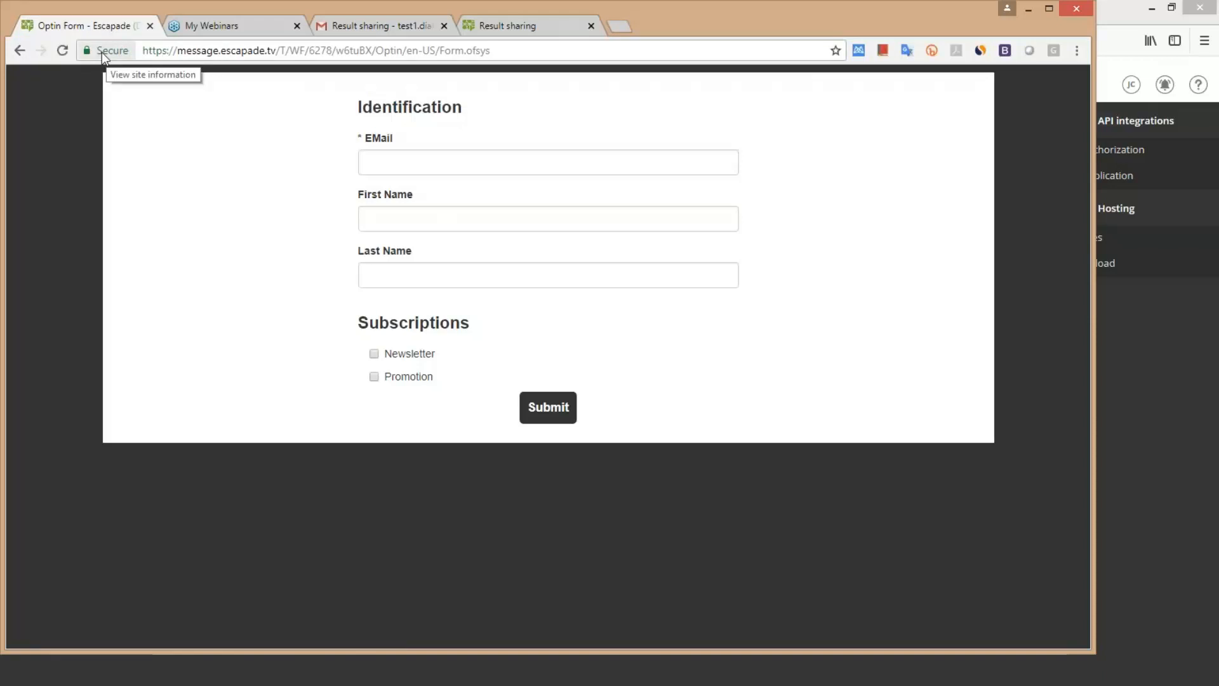
{"action": "left_click", "coordinate": [102, 52]}
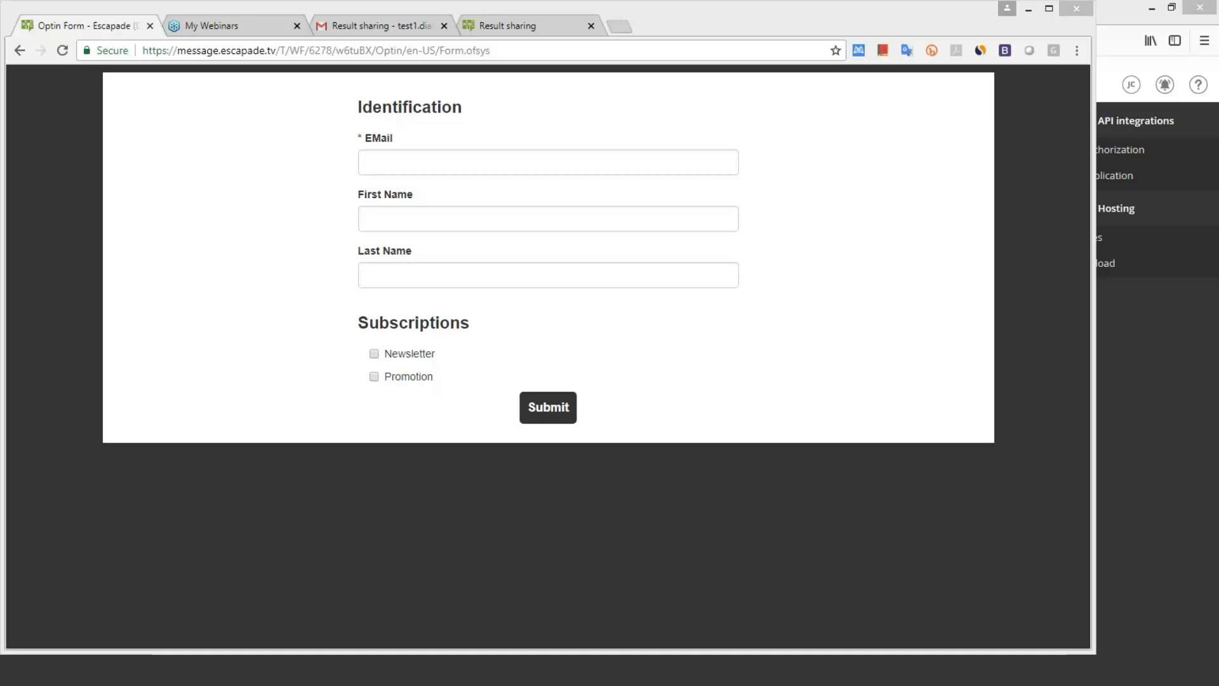
{"action": "left_click", "coordinate": [690, 600]}
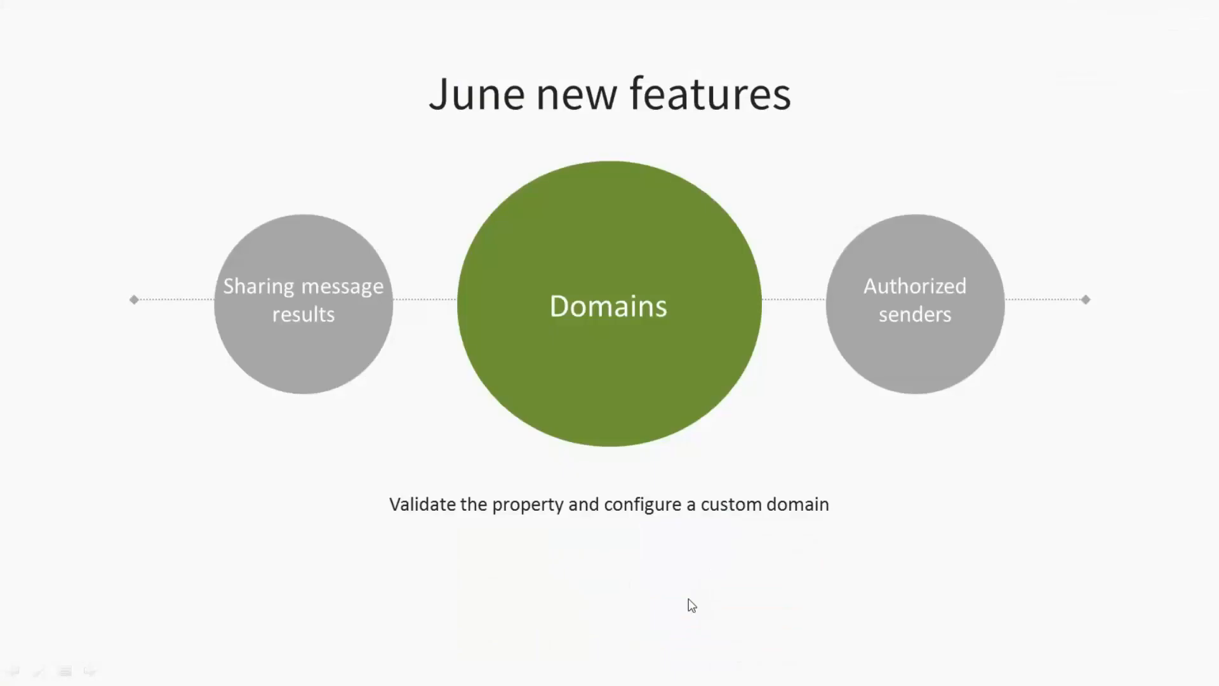